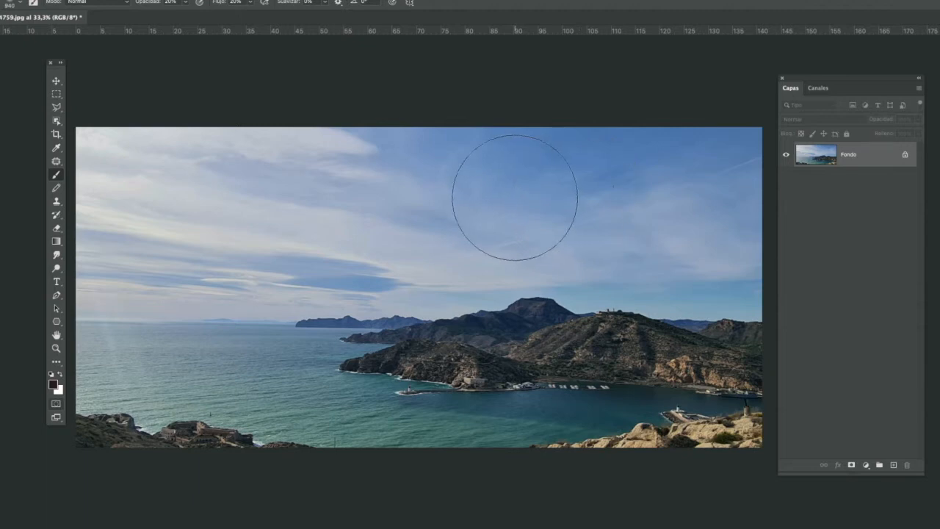
left_click_drag(467, 32, 460, 324)
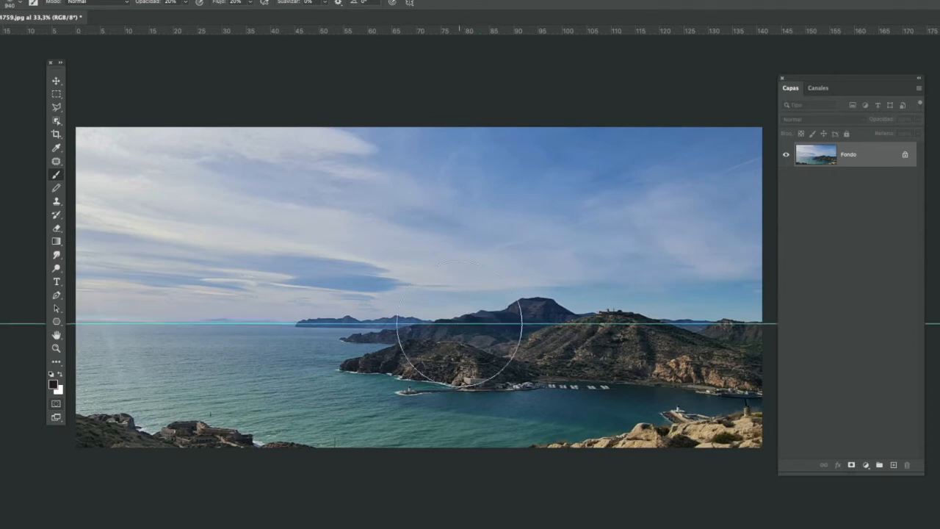
left_click(57, 135)
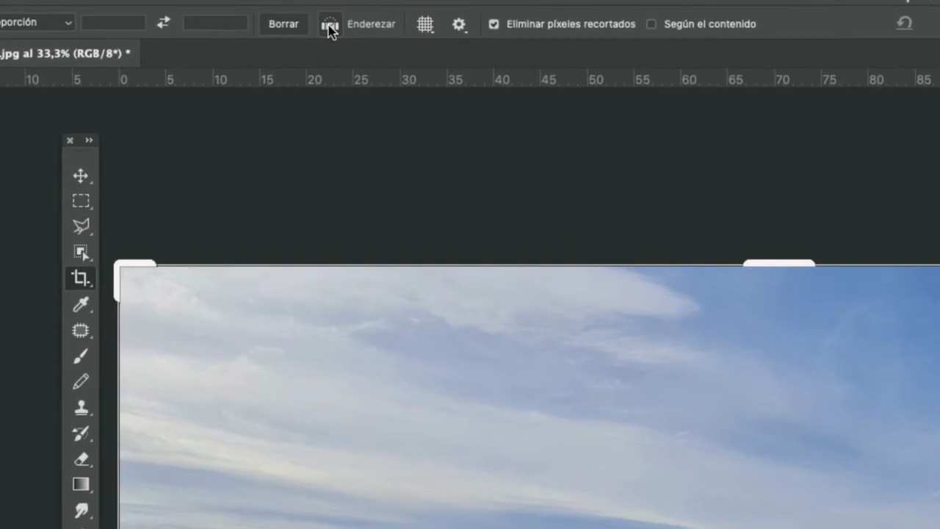
left_click(329, 27)
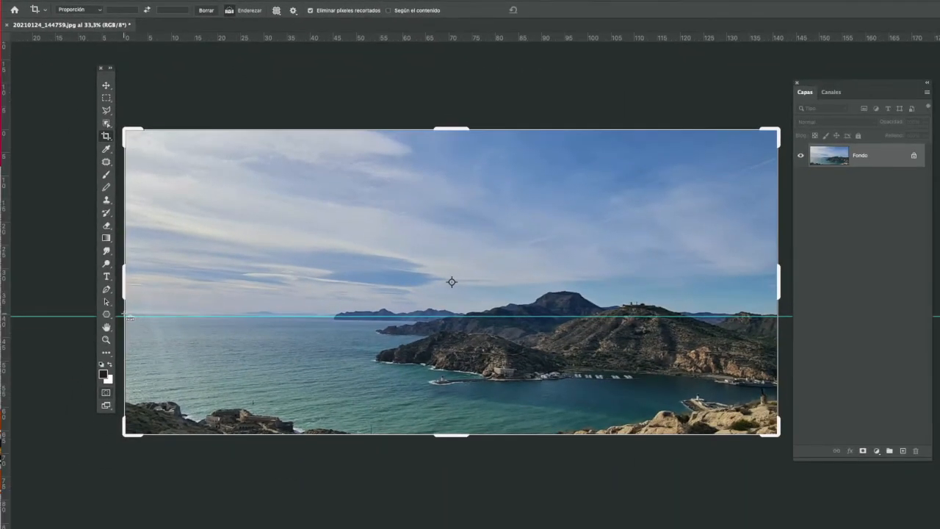
left_click_drag(129, 318, 464, 322)
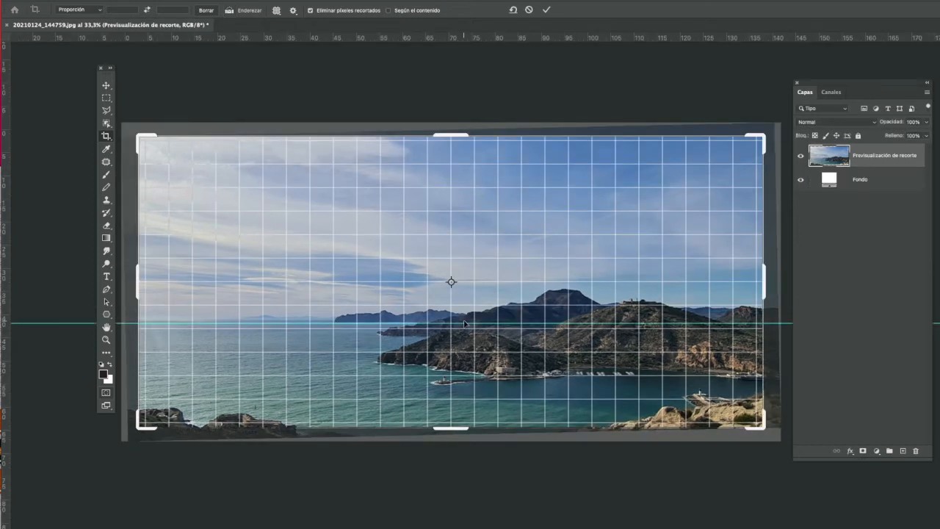
left_click(106, 86)
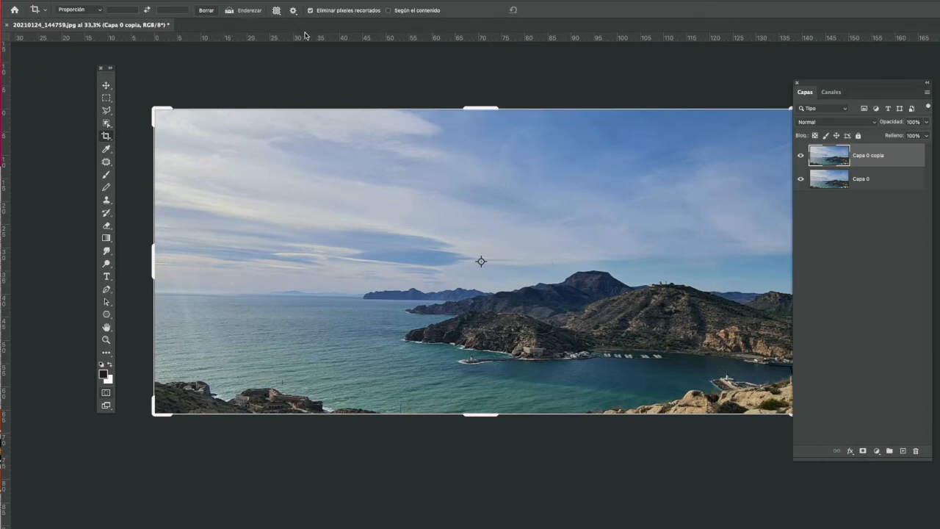
Place a horizontal guide on the sea horizon and straighten the photo along the horizon line with the Crop tool.
left_click_drag(304, 36, 327, 292)
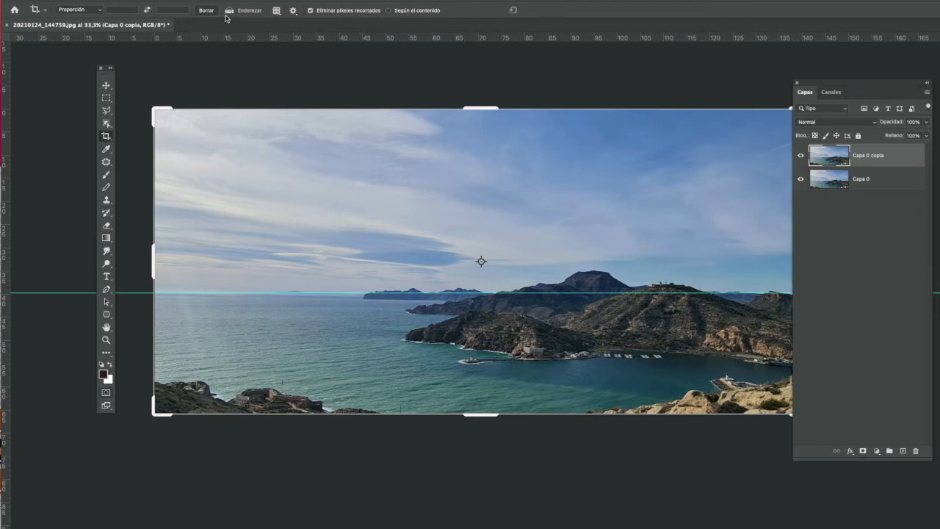
left_click_drag(152, 294, 495, 304)
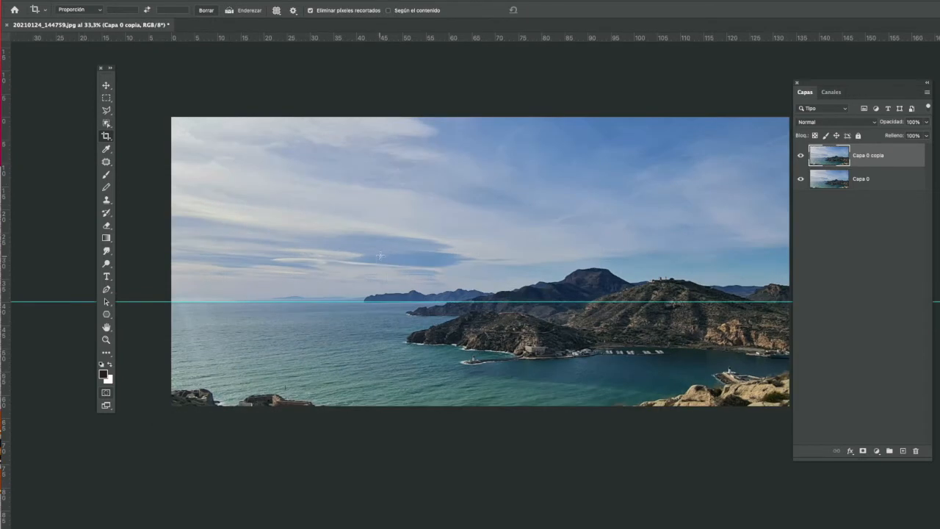
scroll(528, 250, "right", 1)
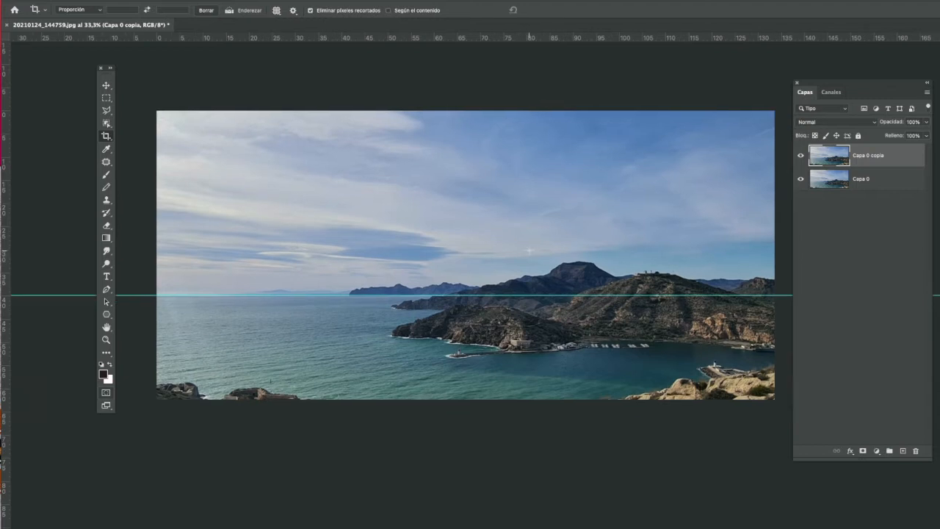
Apply Levels to the Capa 0 copia layer with black input 7 and white input 226, and compare it with the layer hidden.
key("ctrl+l")
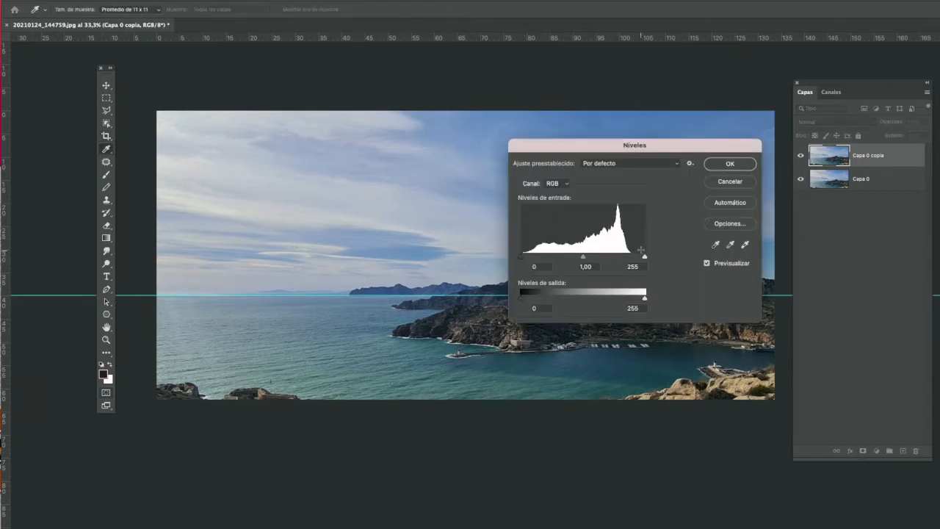
left_click_drag(645, 258, 634, 260)
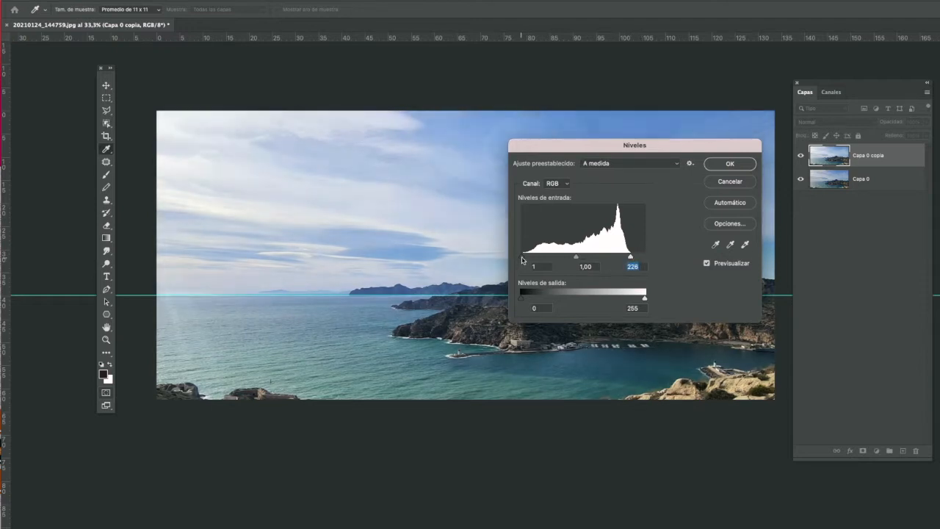
left_click(728, 163)
key("c")
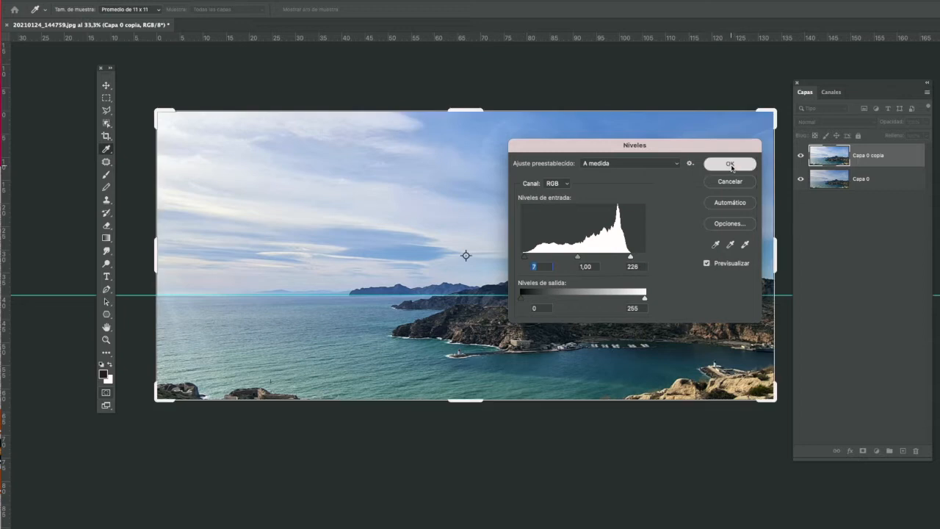
left_click(802, 159)
left_click(801, 160)
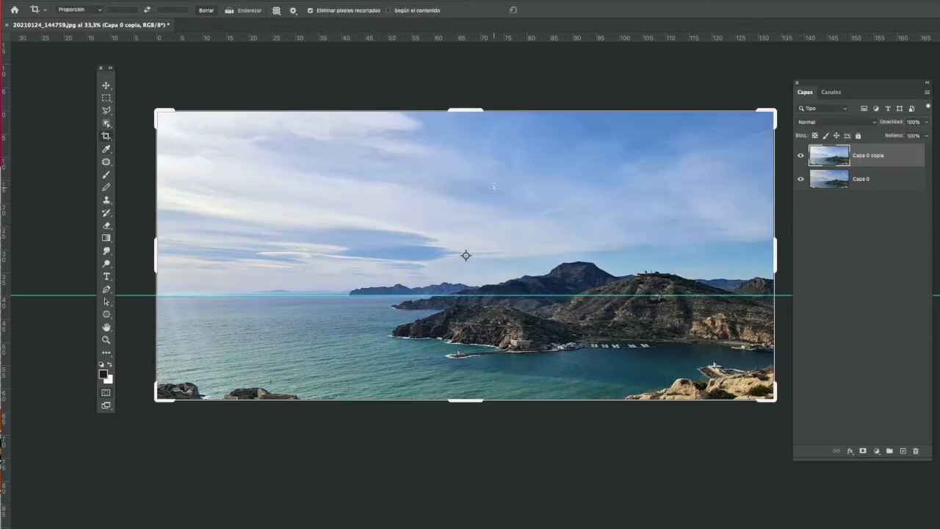
Hide the guides and add a new empty layer above Capa 0 copia.
key("v")
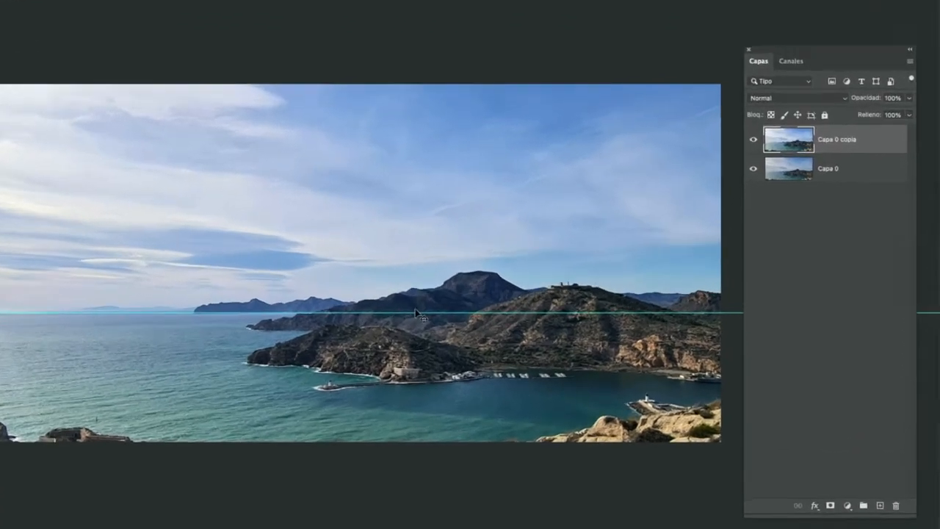
key("super+;")
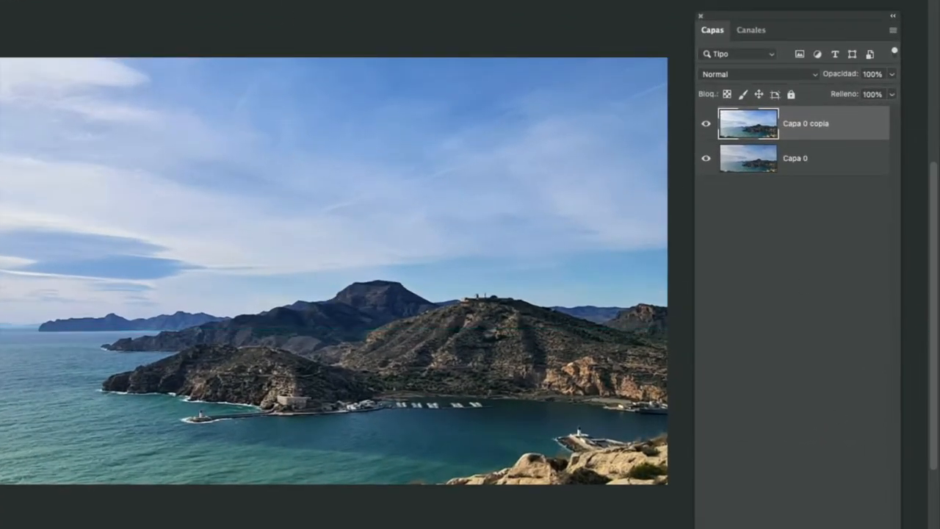
key("super+shift+alt+n")
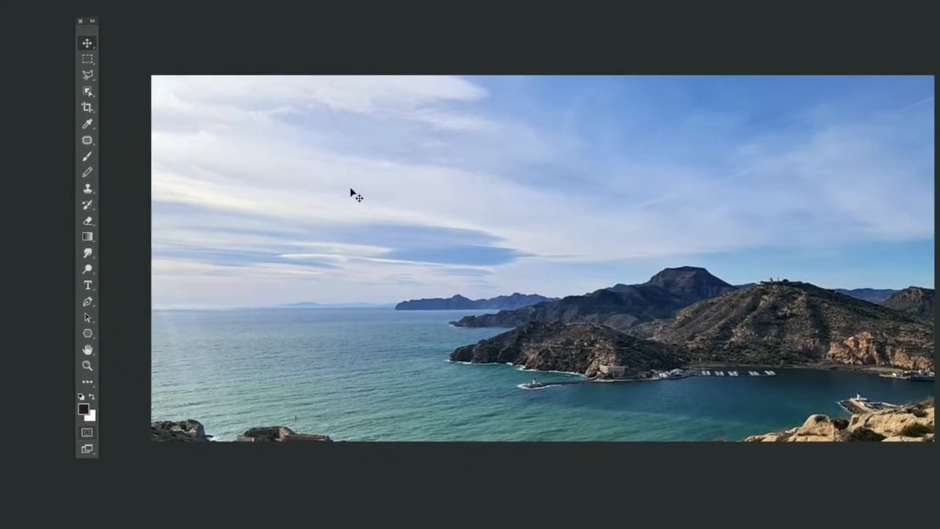
With the Brush tool active, sample the light blue of the sky just above the far-right hills as foreground colour.
left_click(87, 156)
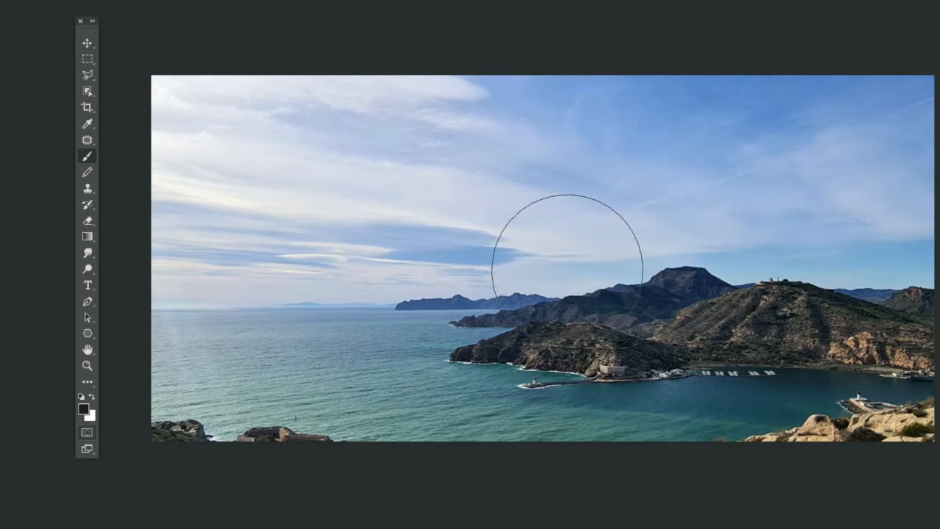
key("alt")
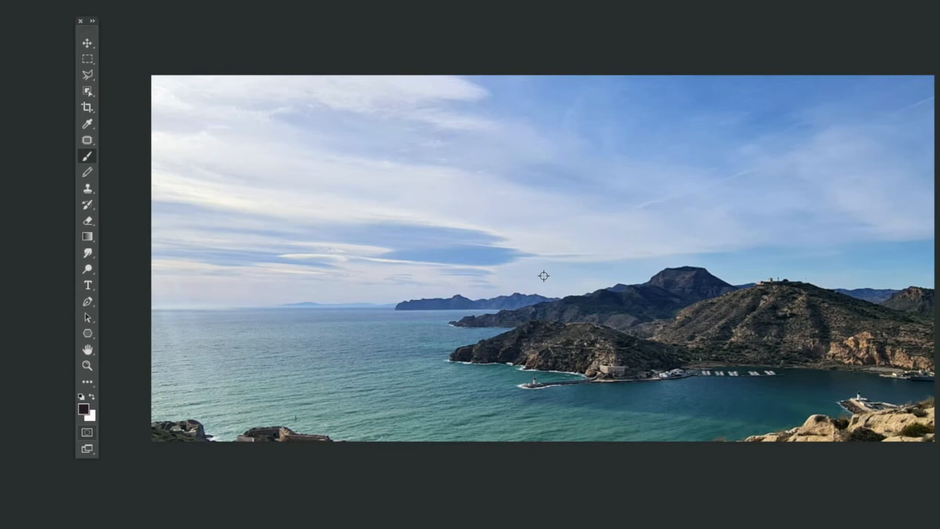
left_click(867, 259, "alt")
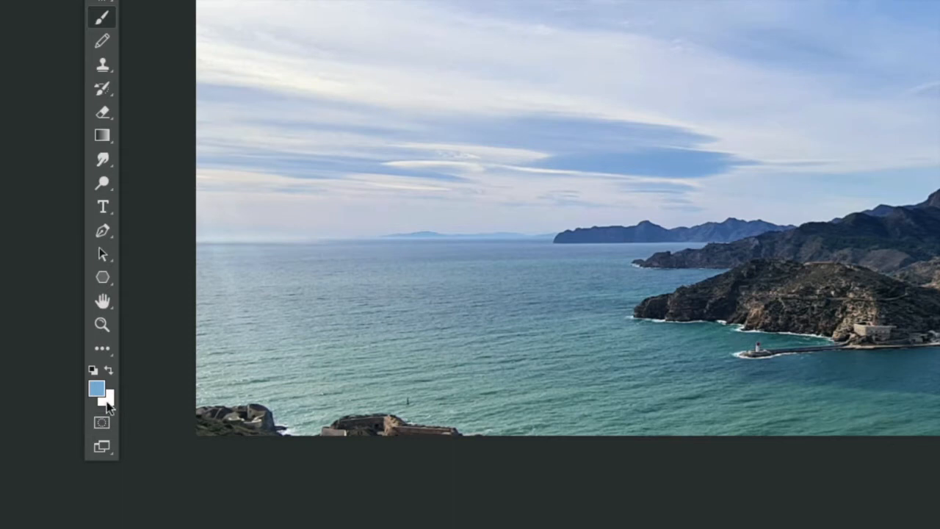
Darken the foreground colour to 35% brightness (#354959) and brush it broadly over the sky on Capa 1.
left_click(96, 388)
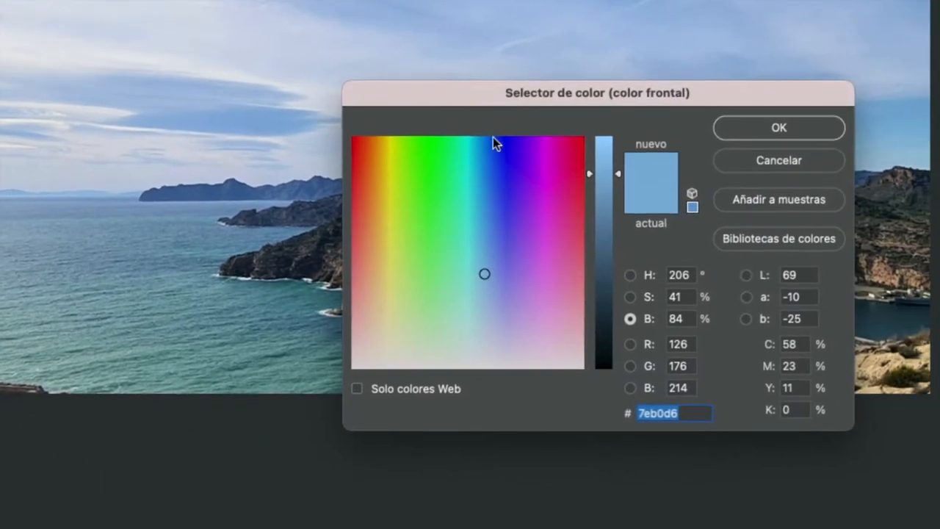
left_click_drag(500, 92, 510, 0)
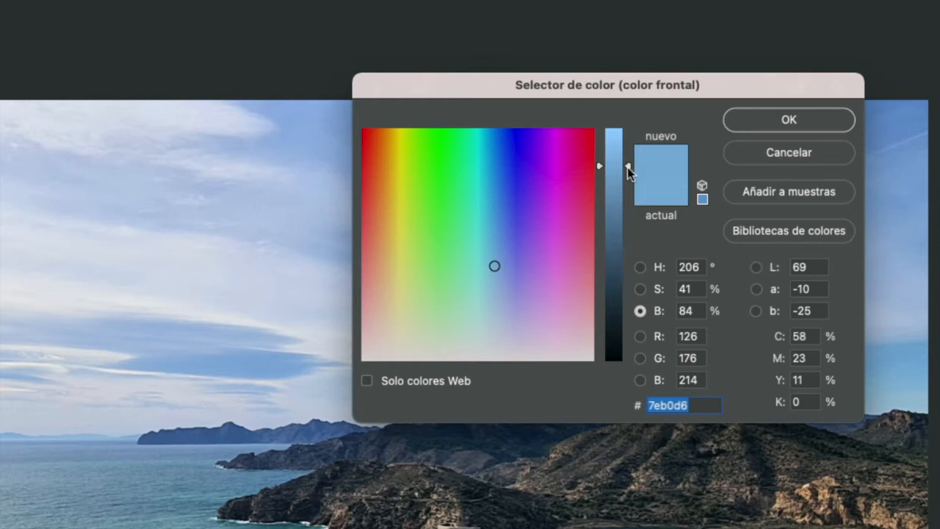
left_click_drag(627, 166, 623, 282)
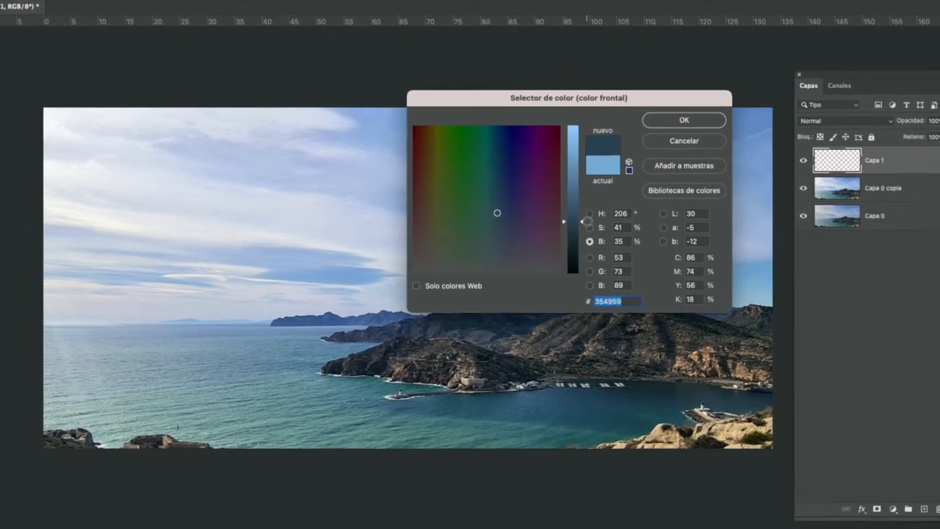
left_click(655, 121)
key("b")
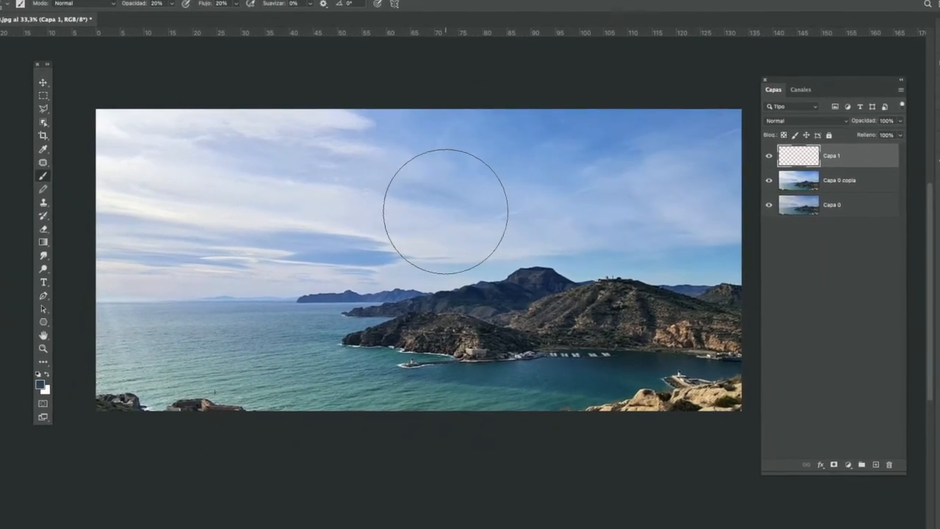
mouse_move(629, 193)
left_mouse_down()
mouse_move(662, 186)
mouse_move(454, 219)
mouse_move(316, 218)
mouse_move(156, 190)
mouse_move(377, 188)
mouse_move(218, 164)
mouse_move(259, 176)
mouse_move(116, 138)
mouse_move(472, 215)
mouse_move(182, 165)
mouse_move(327, 230)
mouse_move(201, 284)
mouse_move(221, 290)
mouse_move(108, 283)
mouse_move(494, 243)
mouse_move(419, 241)
mouse_move(627, 180)
mouse_move(519, 176)
mouse_move(627, 169)
mouse_move(646, 196)
mouse_move(452, 189)
mouse_move(532, 192)
mouse_move(316, 205)
mouse_move(400, 239)
mouse_move(611, 215)
mouse_move(497, 218)
left_mouse_up()
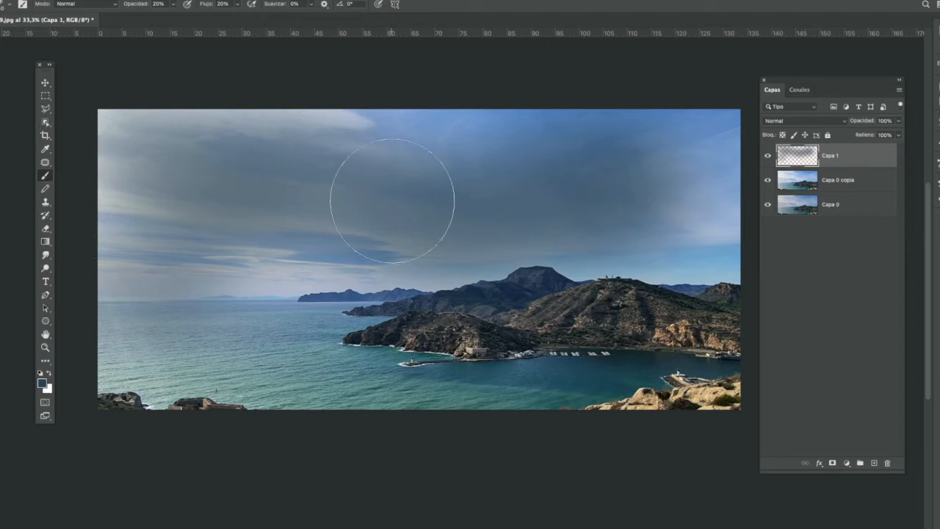
Sample the blue cloud band, change it to 64% saturation and 39% brightness (#244464), and brush it over the left sky down to the horizon.
left_click(365, 259, "alt")
left_click(43, 383)
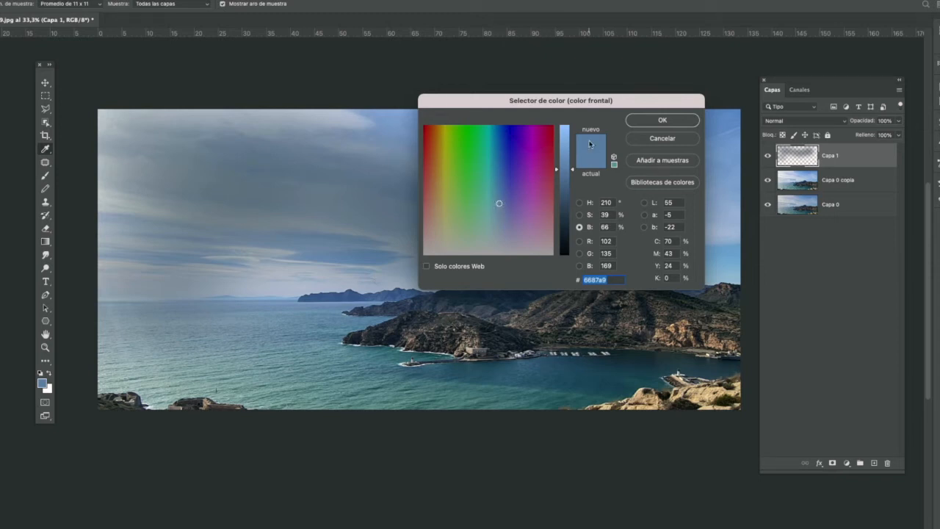
mouse_move(575, 173)
left_mouse_down()
mouse_move(574, 204)
mouse_move(572, 186)
left_mouse_up()
left_click(579, 214)
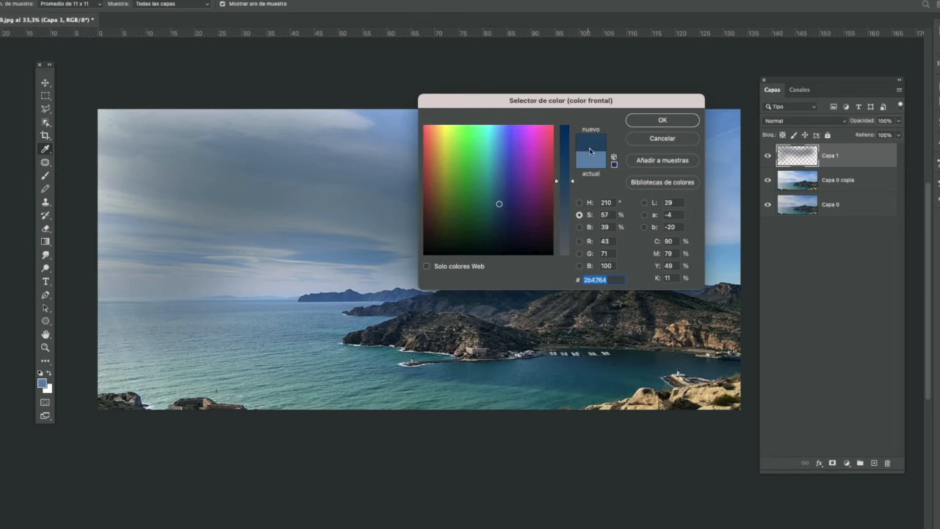
left_click_drag(573, 183, 573, 173)
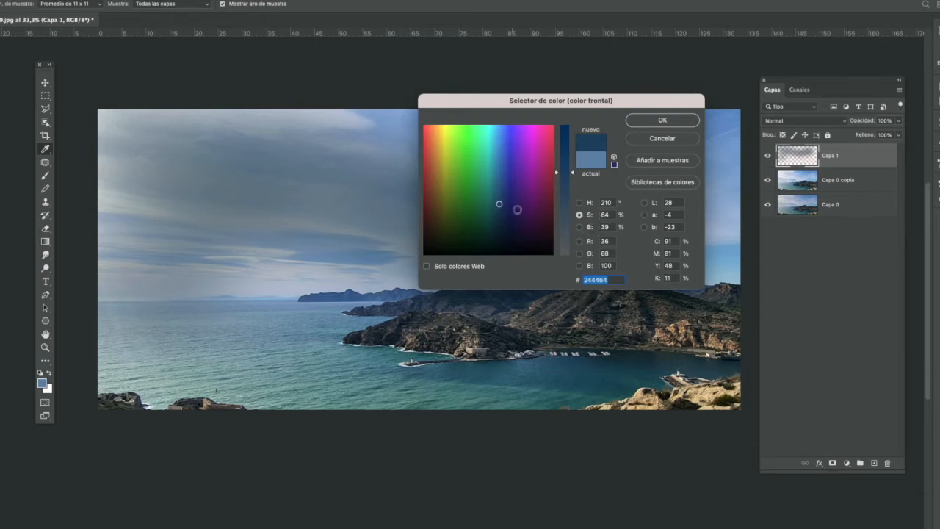
left_click(651, 125)
key("b")
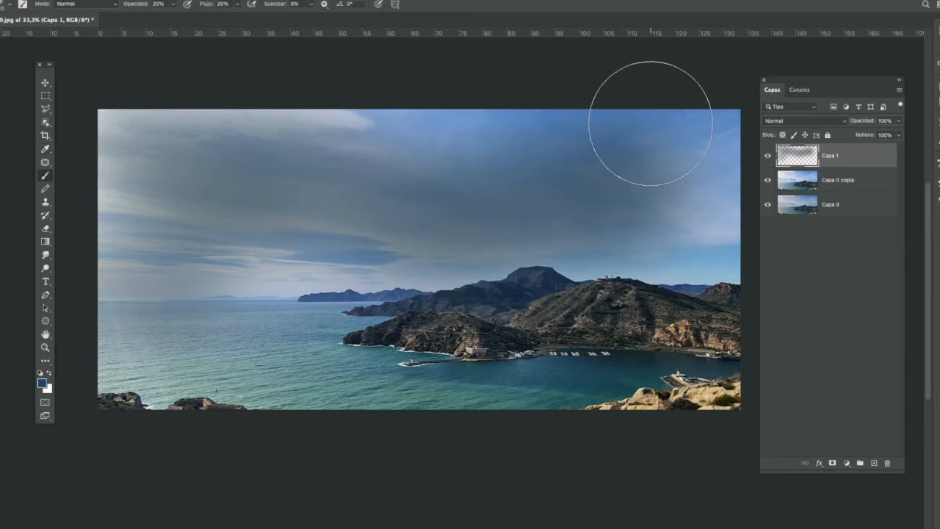
mouse_move(368, 143)
left_mouse_down()
mouse_move(425, 150)
mouse_move(205, 138)
mouse_move(264, 191)
mouse_move(166, 192)
mouse_move(174, 238)
mouse_move(563, 234)
mouse_move(667, 217)
mouse_move(580, 266)
mouse_move(128, 301)
mouse_move(169, 302)
mouse_move(142, 294)
left_mouse_up()
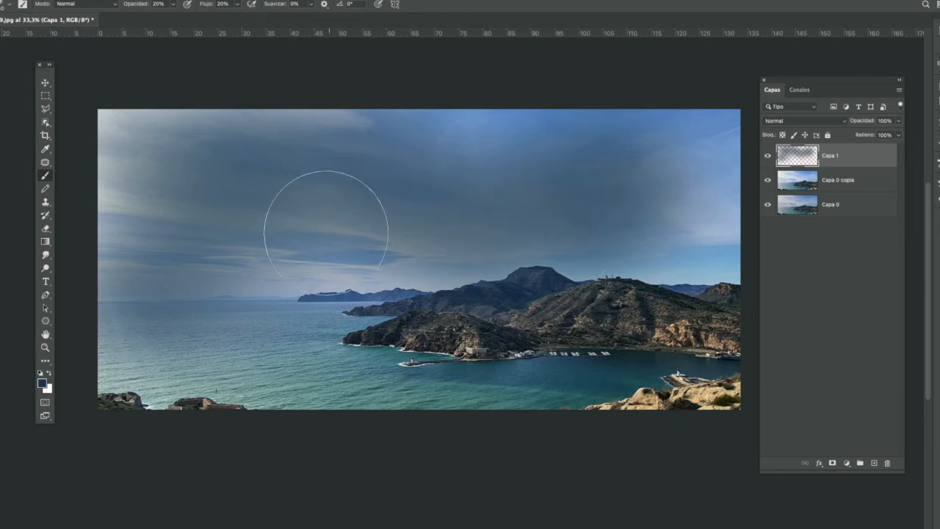
Set the foreground colour to 68% saturation and 25% brightness (#142540), and brush it across the upper sky.
left_click(43, 382)
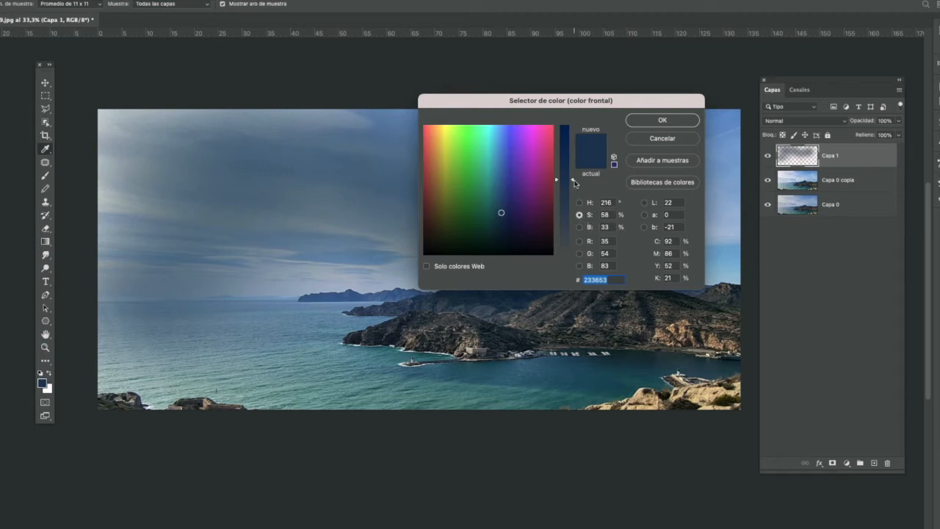
left_click_drag(572, 175, 572, 169)
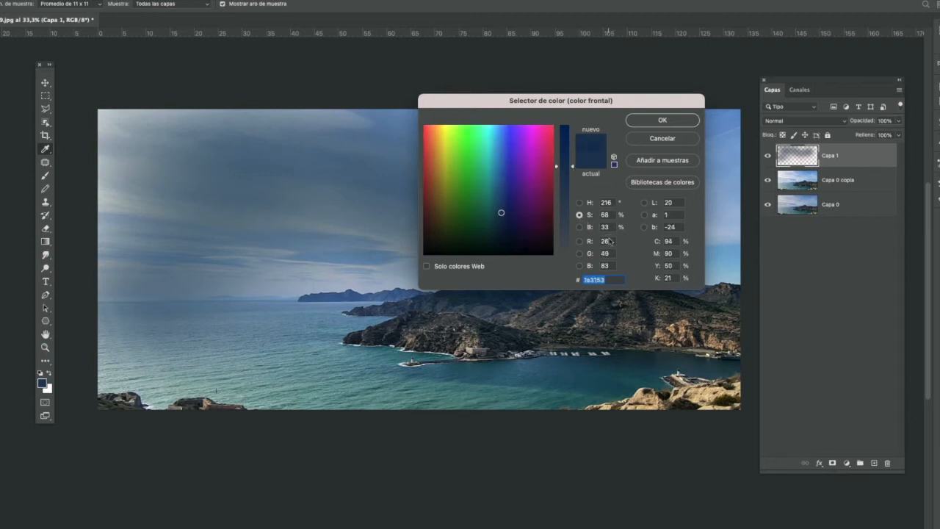
left_click(579, 227)
left_click_drag(572, 214, 570, 169)
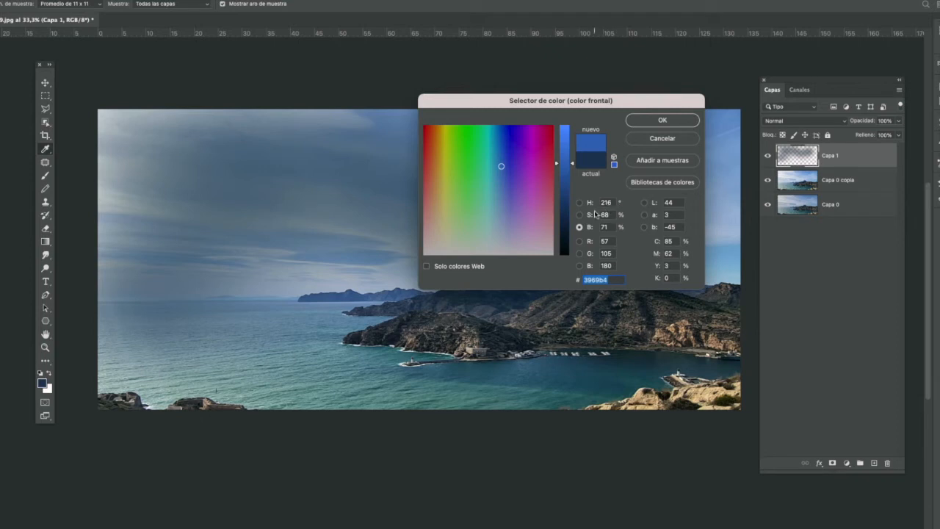
left_click_drag(575, 166, 573, 224)
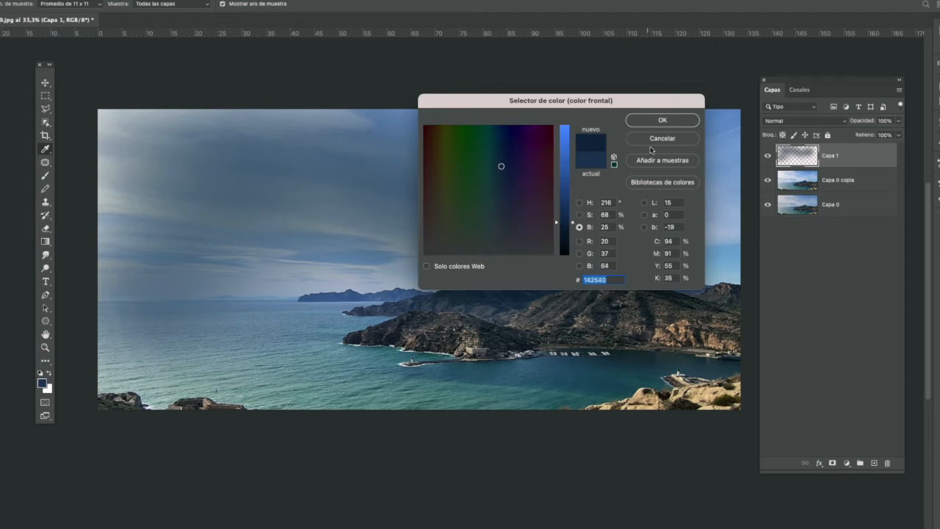
left_click(661, 119)
key("b")
mouse_move(465, 168)
left_mouse_down()
mouse_move(662, 185)
mouse_move(672, 226)
mouse_move(622, 273)
mouse_move(551, 277)
mouse_move(400, 247)
mouse_move(384, 268)
mouse_move(315, 239)
mouse_move(242, 186)
mouse_move(170, 192)
mouse_move(128, 145)
left_mouse_up()
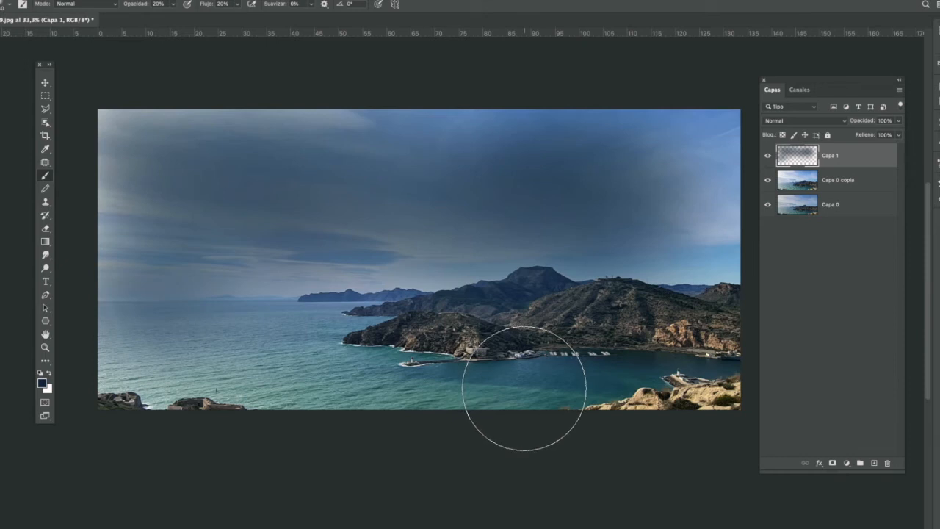
In Capa 1's blending options, split the underlying layer's white Blend If slider to 150 / 225 so the bright clouds show through.
double_click(875, 158)
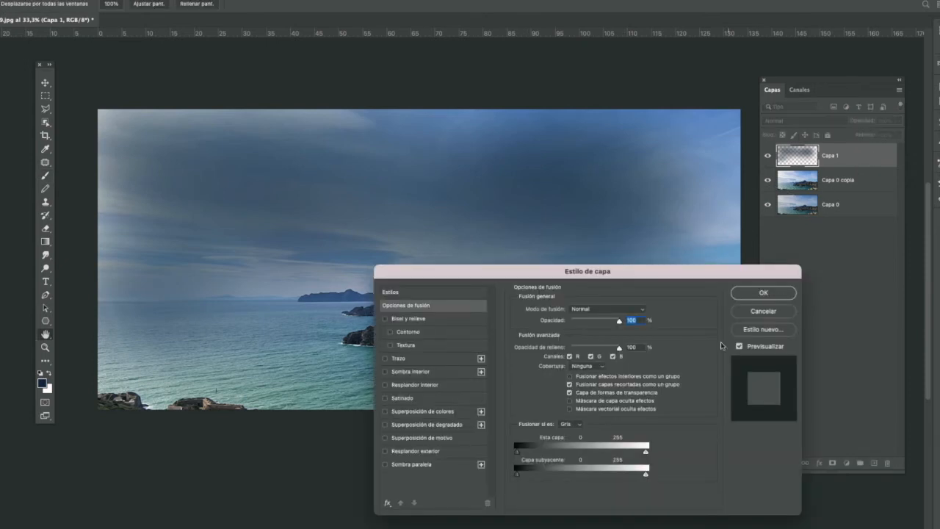
left_click_drag(626, 281, 539, 281)
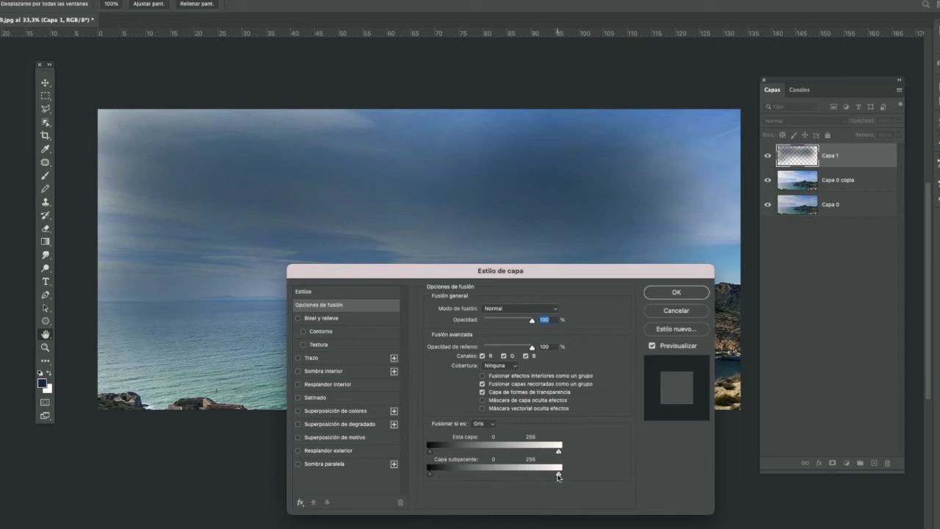
left_click_drag(558, 476, 536, 476)
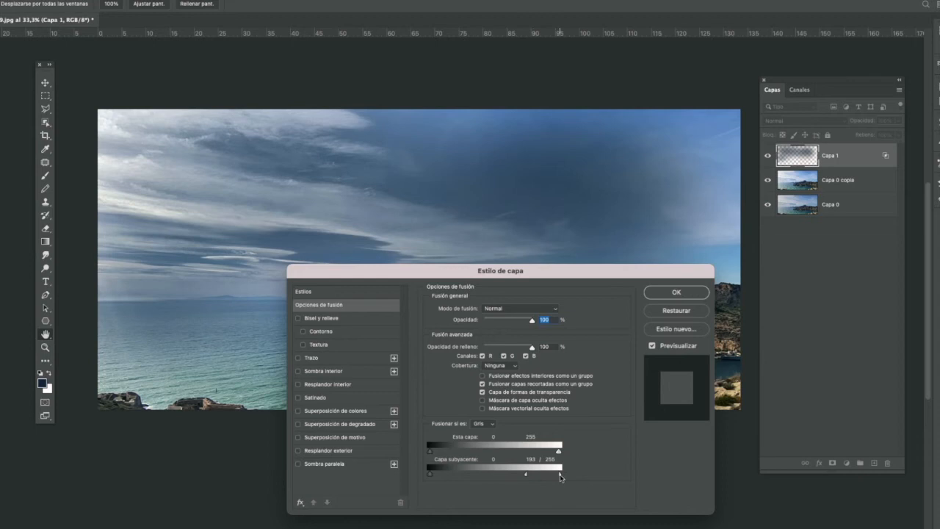
left_click_drag(556, 476, 516, 477)
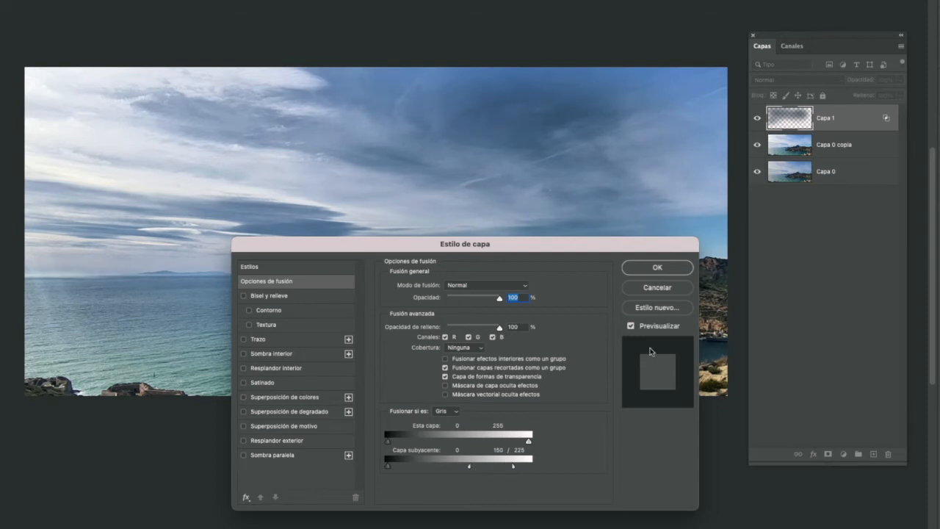
left_click(656, 269)
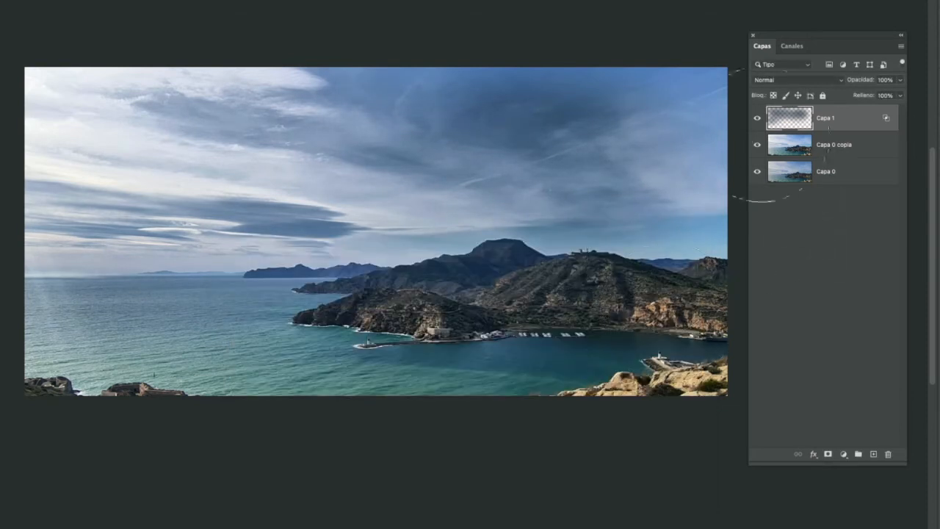
Toggle Capa 1's visibility to compare the sky with and without the painted darkening.
left_click(758, 121)
left_click(758, 119)
left_click(758, 119)
mouse_move(566, 257)
left_mouse_down()
mouse_move(516, 264)
mouse_move(556, 270)
left_mouse_up()
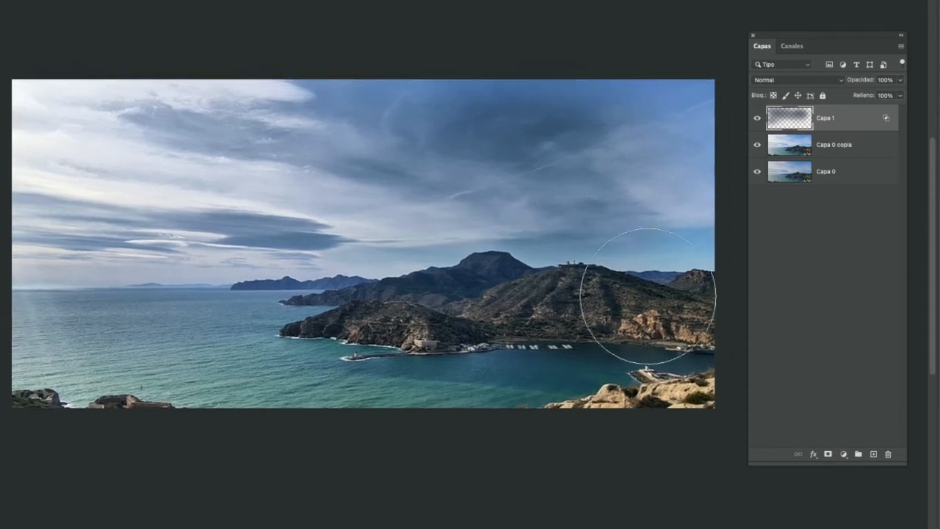
left_click(844, 454)
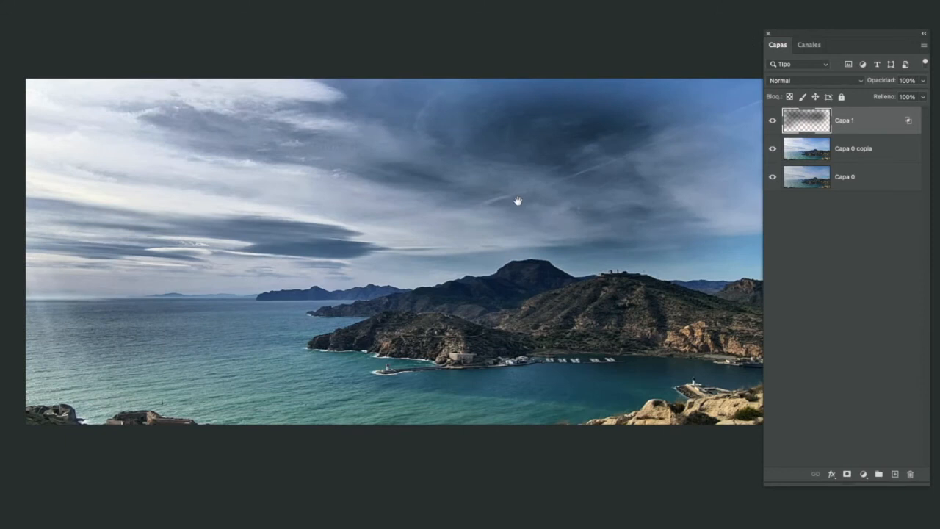
left_click_drag(516, 202, 495, 205)
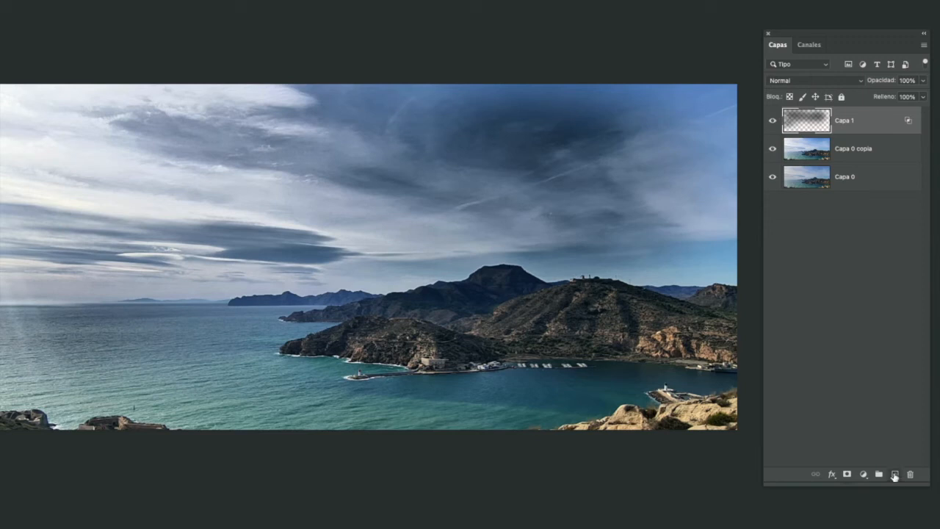
Create a new layer above Capa 1, set the foreground to orange #ed8812, and brush it over the sky and the left part of the sea.
left_click(894, 474)
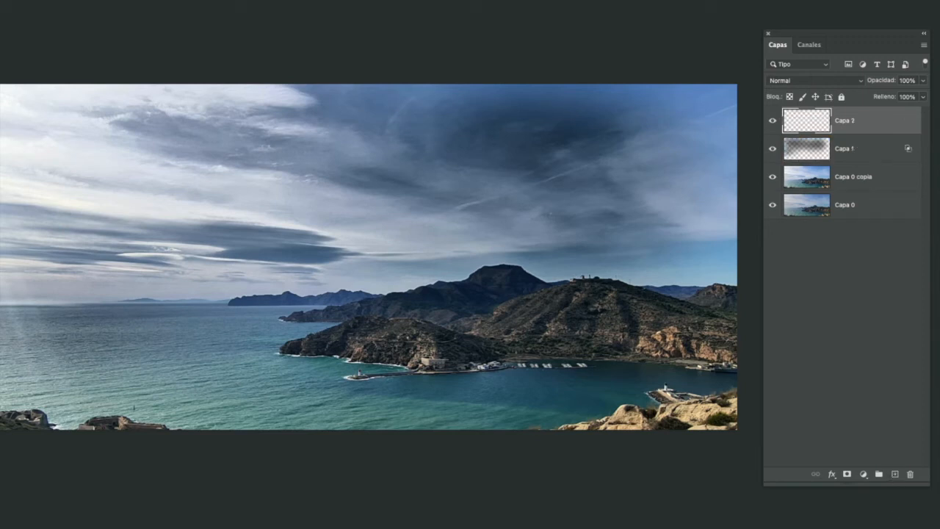
left_click(2, 360)
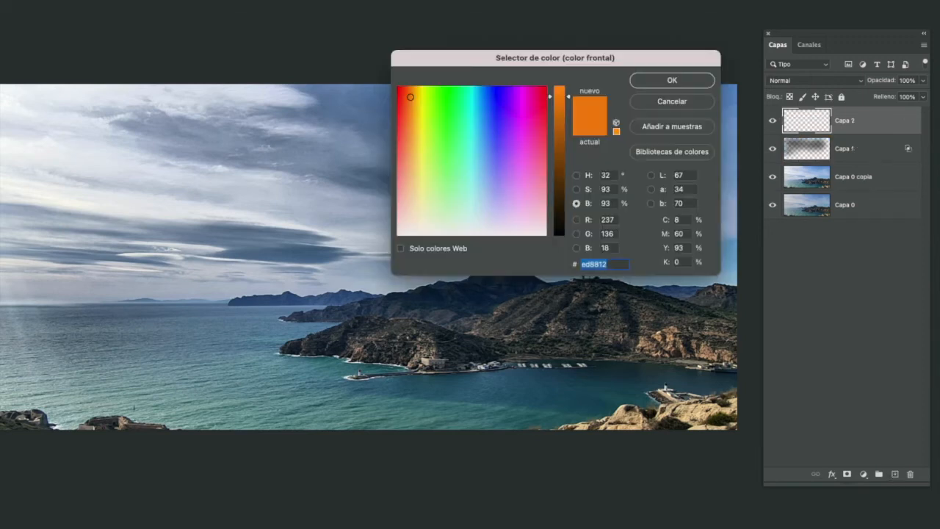
left_click(670, 81)
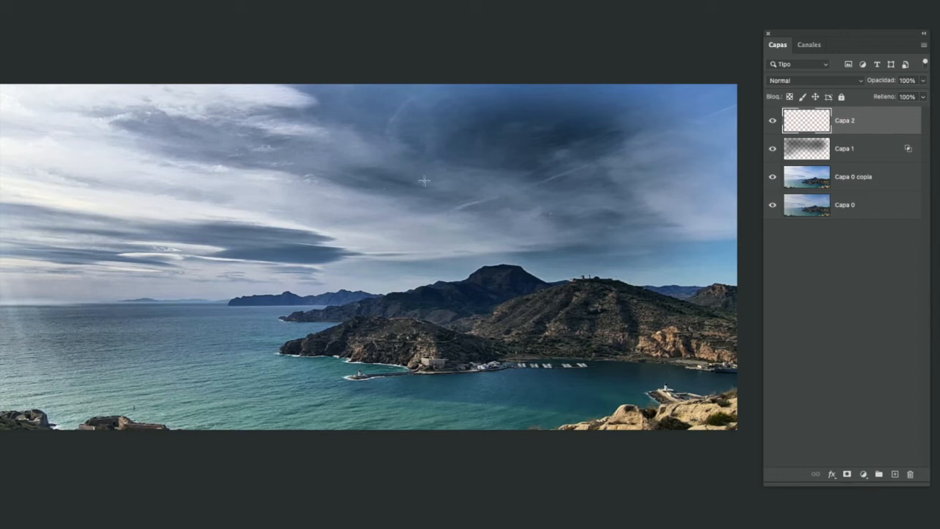
key("b")
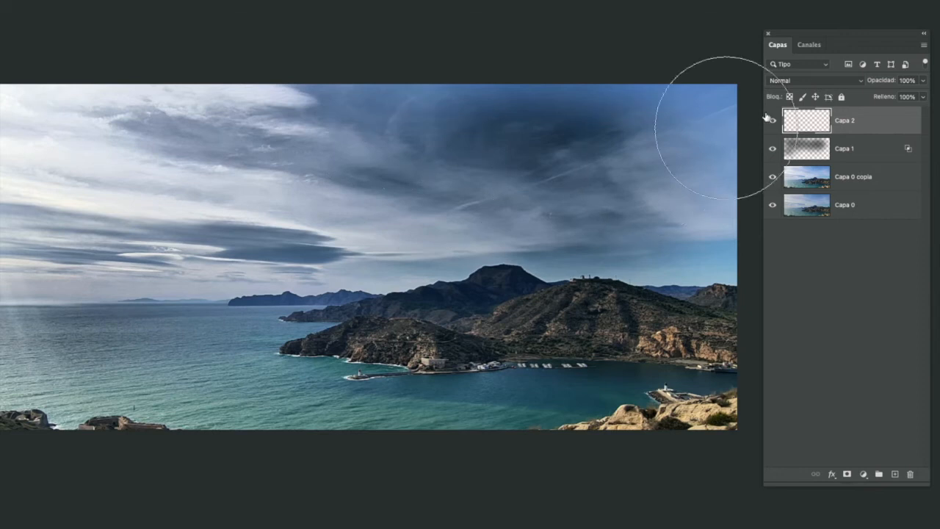
mouse_move(656, 192)
left_mouse_down()
mouse_move(605, 167)
mouse_move(549, 183)
mouse_move(477, 167)
mouse_move(441, 201)
mouse_move(386, 176)
mouse_move(311, 199)
mouse_move(195, 204)
mouse_move(38, 181)
mouse_move(49, 230)
mouse_move(171, 258)
mouse_move(76, 245)
mouse_move(79, 139)
mouse_move(539, 152)
mouse_move(509, 174)
mouse_move(647, 162)
mouse_move(316, 192)
mouse_move(180, 228)
mouse_move(166, 345)
mouse_move(102, 343)
mouse_move(223, 358)
mouse_move(389, 417)
mouse_move(525, 427)
mouse_move(518, 422)
mouse_move(610, 415)
mouse_move(432, 422)
mouse_move(520, 422)
mouse_move(62, 399)
mouse_move(301, 270)
mouse_move(257, 190)
mouse_move(625, 166)
mouse_move(480, 154)
mouse_move(293, 166)
mouse_move(63, 159)
mouse_move(89, 187)
mouse_move(15, 216)
mouse_move(70, 269)
mouse_move(325, 207)
mouse_move(314, 215)
mouse_move(582, 187)
mouse_move(640, 143)
mouse_move(303, 222)
left_mouse_up()
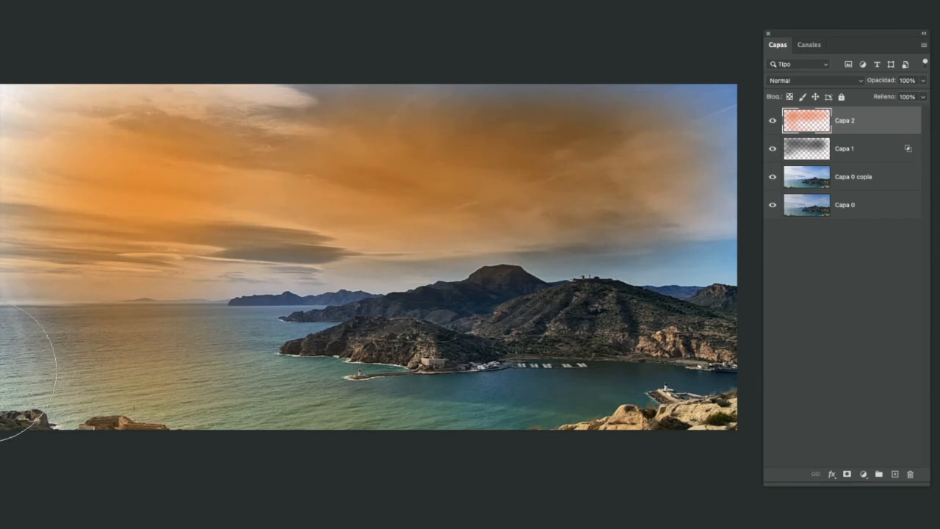
Darken the foreground orange to 25% brightness (#412505) and brush it over the sky, sea and hills on Capa 2.
left_click(0, 374)
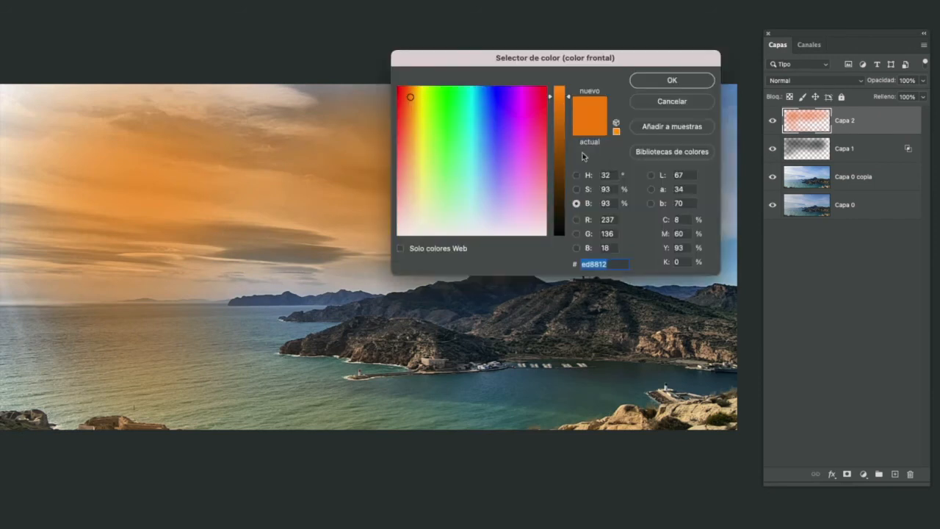
left_click_drag(570, 99, 568, 196)
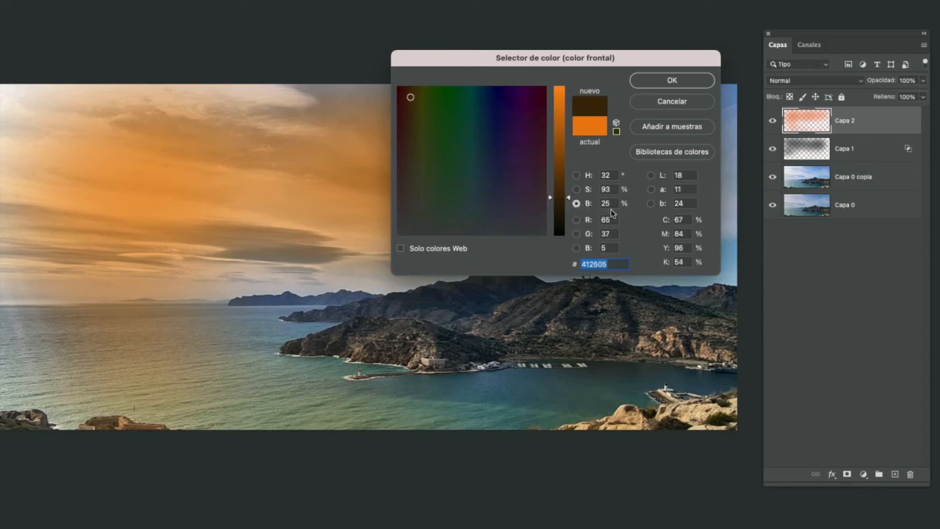
left_click(672, 80)
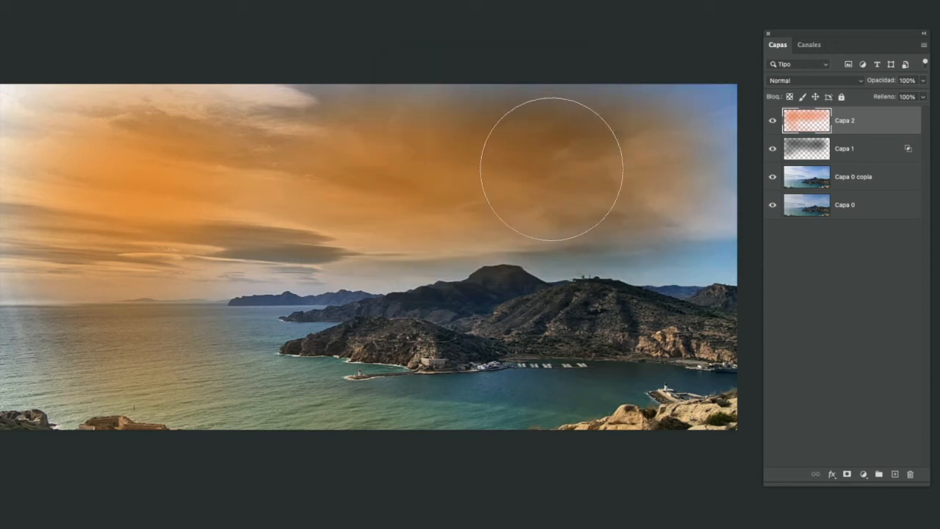
left_click(666, 168)
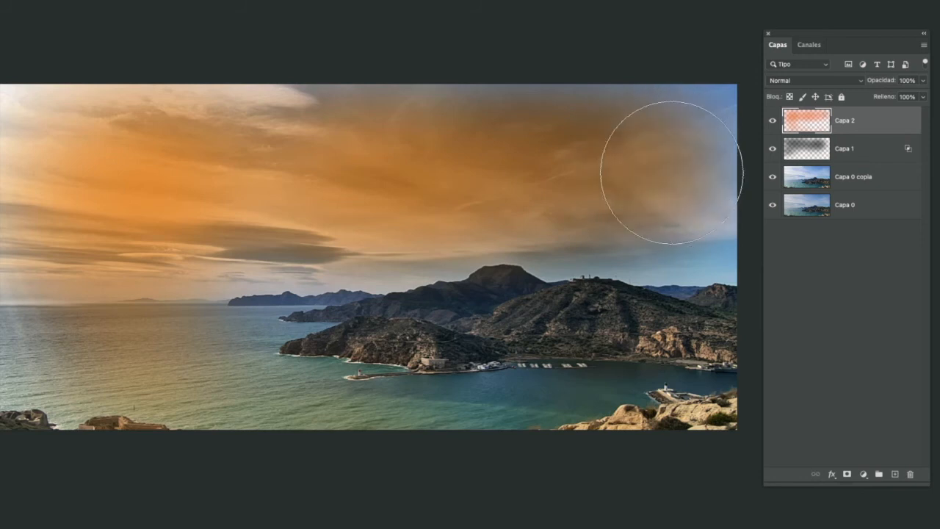
left_click(250, 159)
mouse_move(117, 159)
left_mouse_down()
mouse_move(125, 178)
mouse_move(203, 164)
mouse_move(73, 193)
mouse_move(51, 213)
left_mouse_up()
left_click_drag(136, 379, 324, 416)
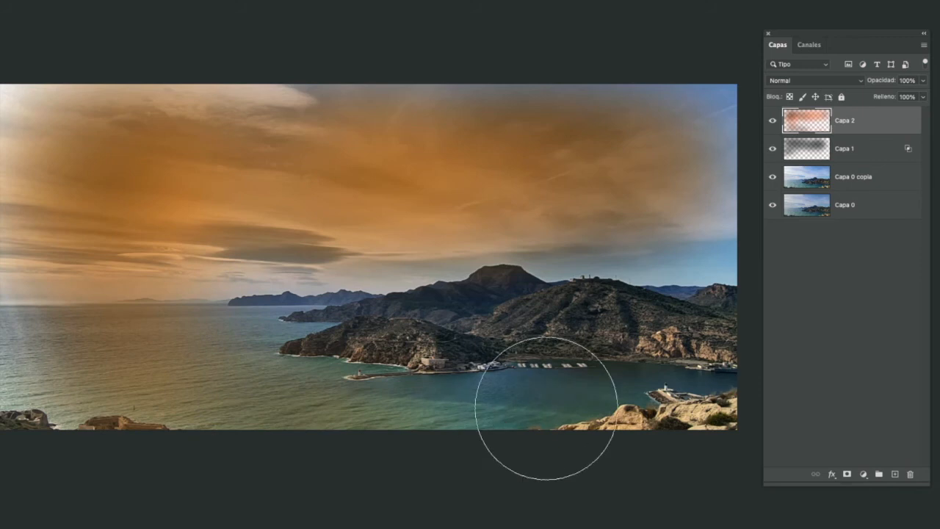
mouse_move(59, 388)
left_mouse_down()
mouse_move(212, 347)
mouse_move(155, 312)
mouse_move(63, 311)
mouse_move(376, 298)
mouse_move(184, 314)
mouse_move(417, 276)
mouse_move(306, 299)
mouse_move(56, 296)
left_mouse_up()
mouse_move(560, 252)
left_mouse_down()
mouse_move(535, 278)
mouse_move(675, 275)
mouse_move(671, 286)
mouse_move(597, 301)
left_mouse_up()
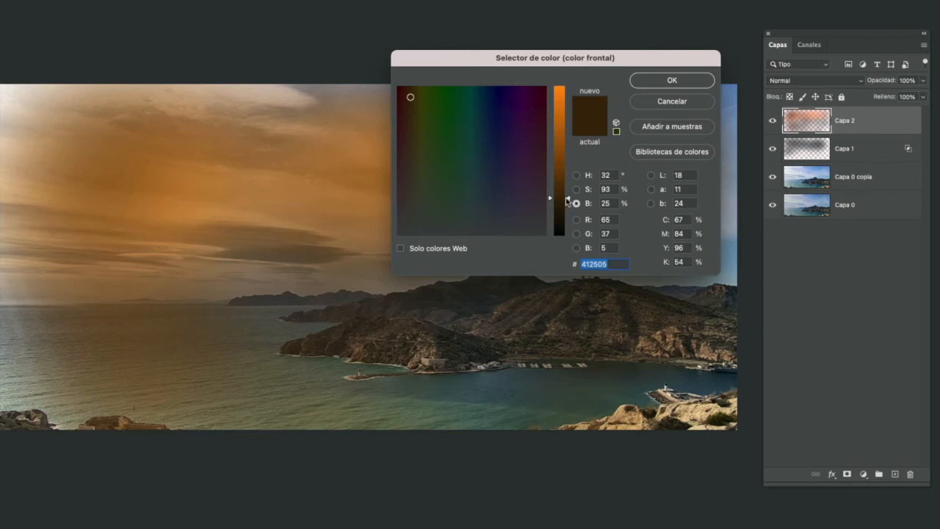
Change the foreground colour to dark crimson #48061e, with 339° hue, 91% saturation and 28% brightness.
left_click_drag(567, 199, 566, 181)
left_click(577, 175)
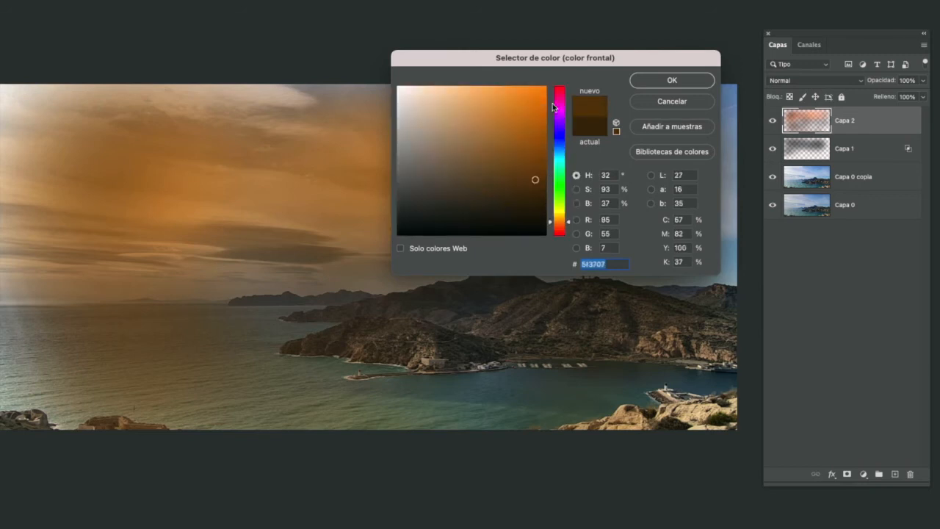
left_click(560, 95)
left_click(534, 108)
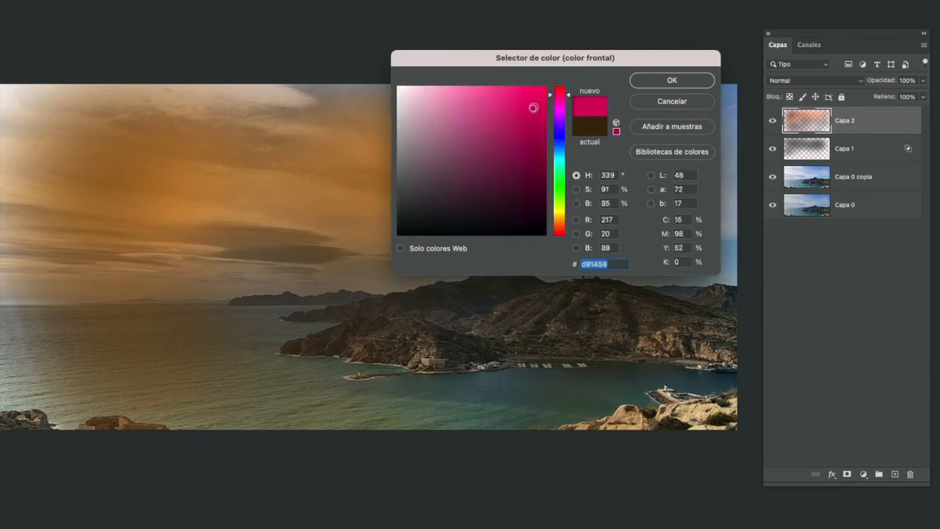
left_click(576, 203)
left_click_drag(567, 109, 569, 192)
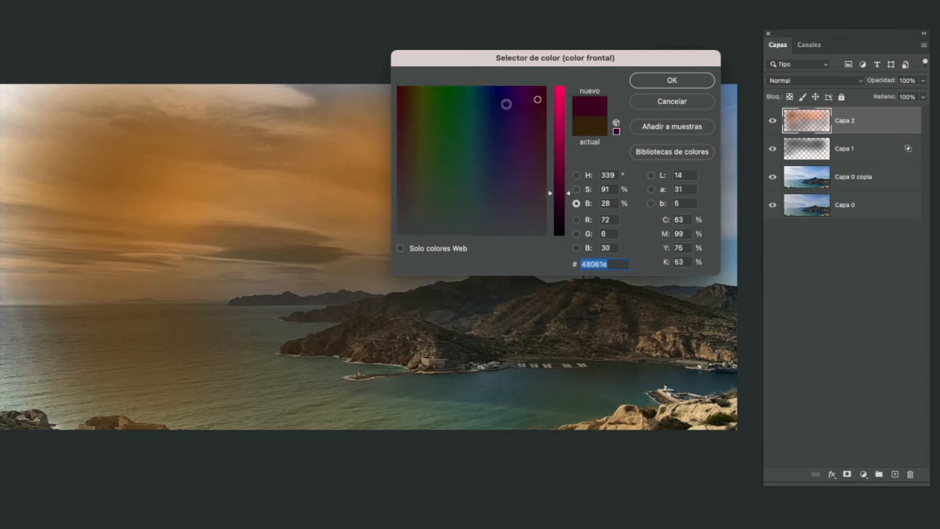
left_click(665, 83)
Brush the dark crimson over the right and left parts of the sky and across the sea on Capa 2.
left_click_drag(661, 84, 142, 157)
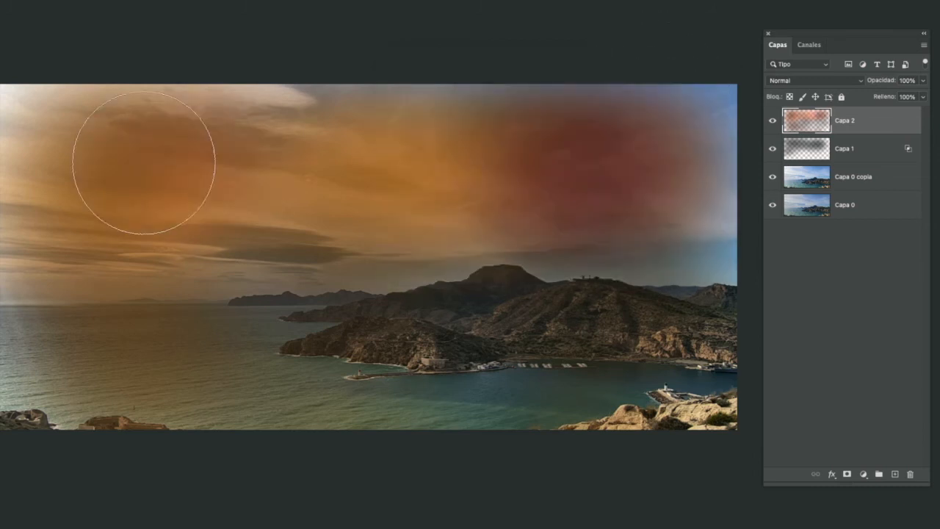
mouse_move(472, 157)
left_mouse_down()
mouse_move(163, 156)
mouse_move(37, 168)
left_mouse_up()
mouse_move(42, 315)
left_mouse_down()
mouse_move(290, 332)
mouse_move(223, 314)
mouse_move(422, 315)
mouse_move(307, 329)
mouse_move(370, 342)
mouse_move(631, 317)
mouse_move(649, 336)
mouse_move(591, 387)
mouse_move(194, 359)
mouse_move(26, 381)
mouse_move(33, 392)
mouse_move(109, 411)
mouse_move(210, 419)
left_mouse_up()
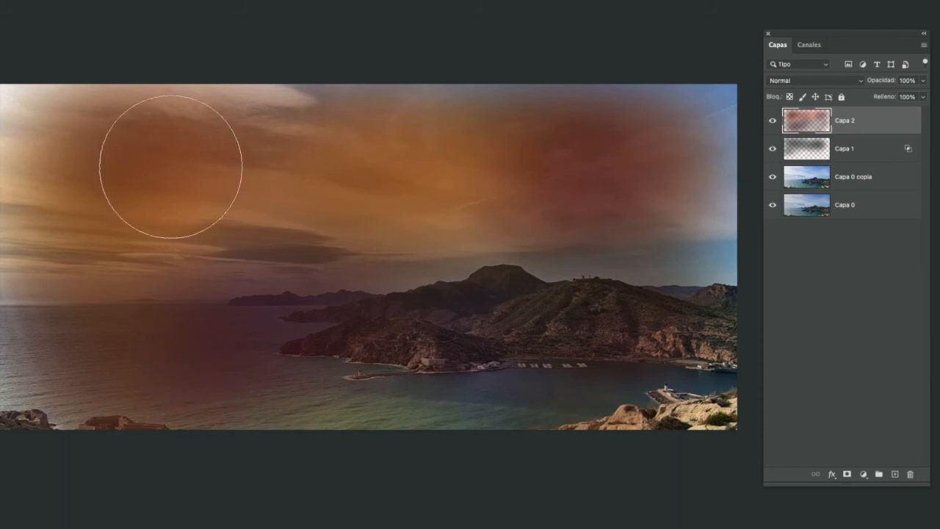
left_click_drag(507, 403, 295, 410)
mouse_move(264, 101)
left_mouse_down()
mouse_move(73, 111)
mouse_move(78, 118)
left_mouse_up()
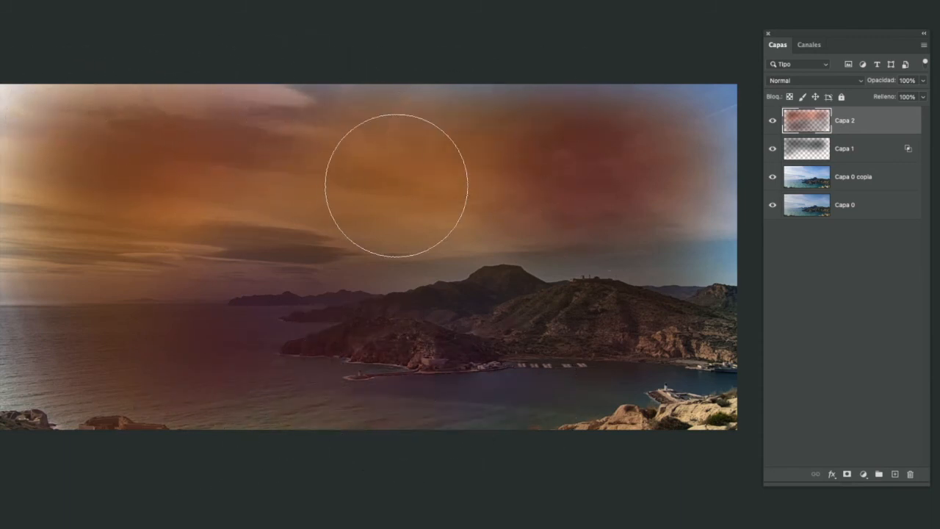
In Capa 2's blending options, split the underlying layer's white Blend If slider, setting its lower half to 97 and pulling in the upper half.
double_click(888, 124)
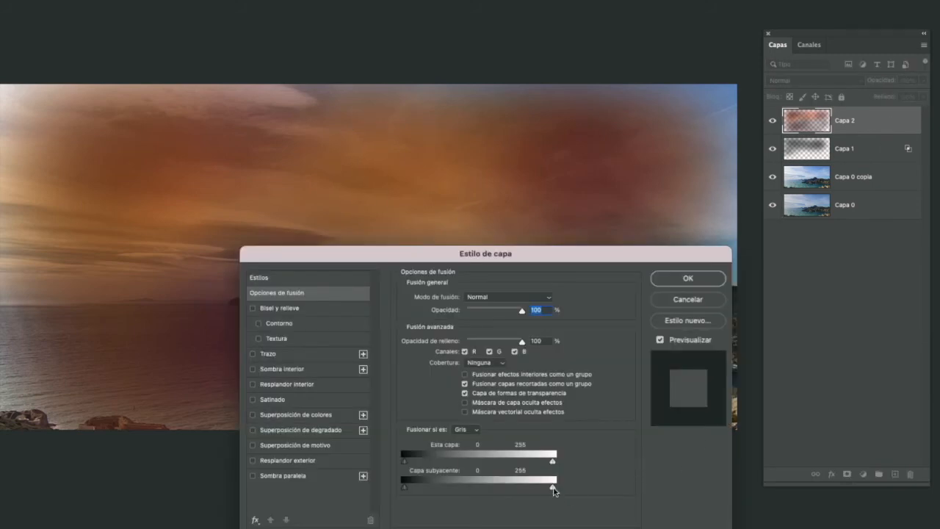
left_click_drag(551, 490, 544, 490)
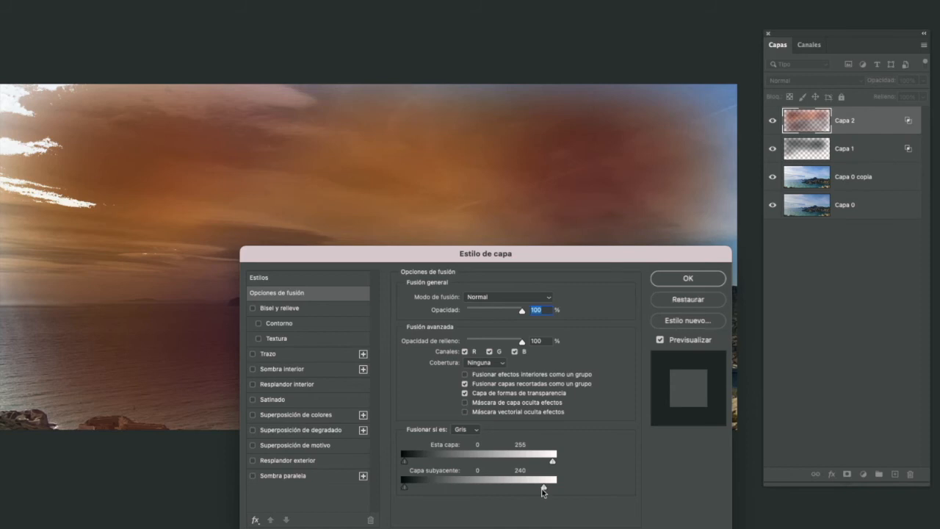
left_click_drag(542, 491, 494, 490)
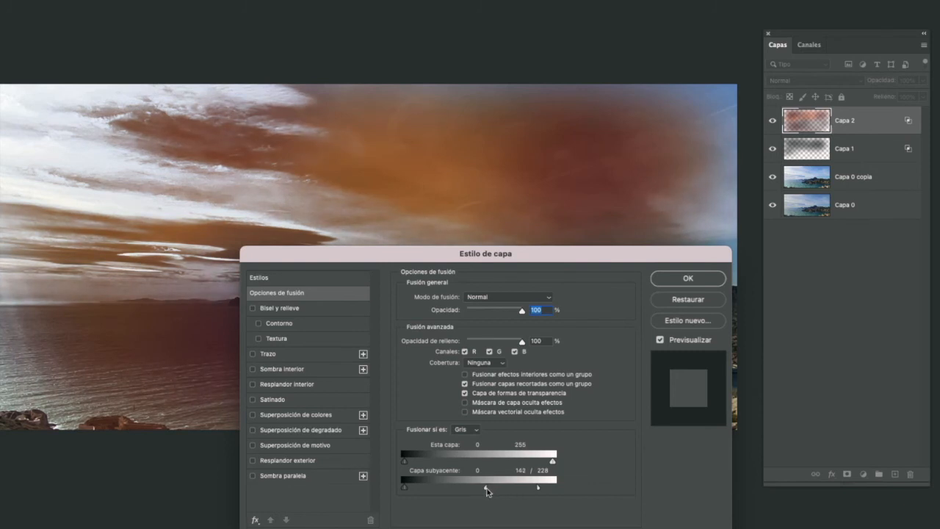
left_click_drag(482, 487, 459, 488)
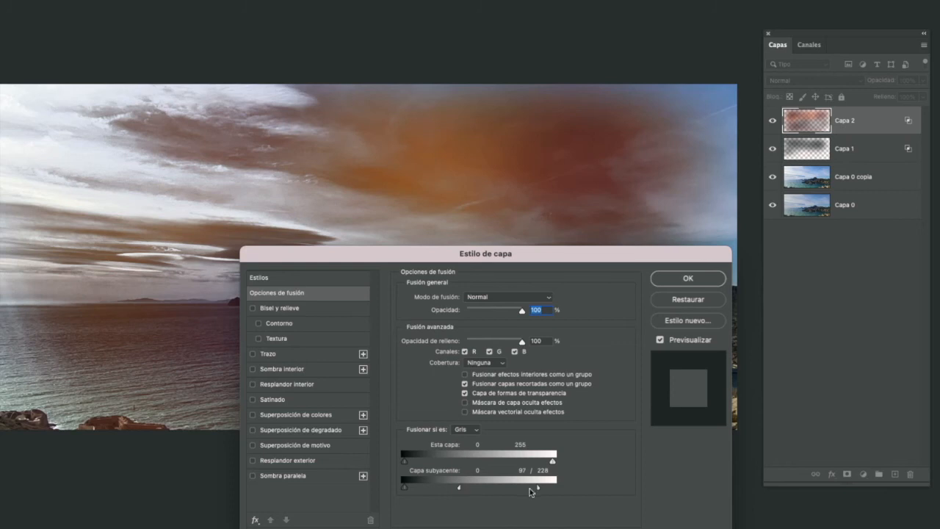
left_click_drag(543, 486, 533, 491)
left_click(687, 280)
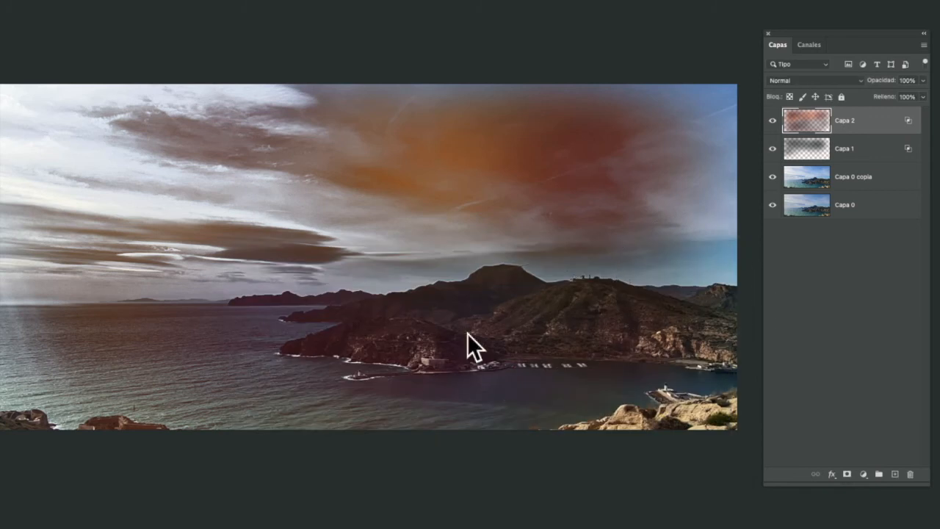
Compare the image with and without Capa 2, add a black mask to that layer, and paint white across the sky and sea to reveal it.
left_click(773, 120)
left_click(772, 120)
left_click(847, 476, "alt")
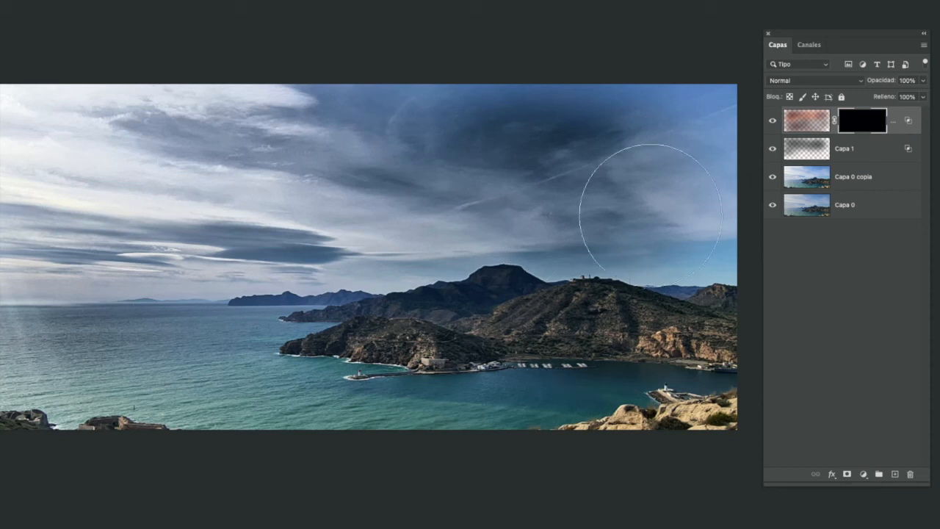
mouse_move(680, 151)
left_mouse_down()
mouse_move(536, 184)
mouse_move(636, 157)
mouse_move(388, 157)
mouse_move(301, 143)
mouse_move(422, 189)
mouse_move(371, 149)
mouse_move(217, 171)
mouse_move(106, 142)
mouse_move(287, 229)
mouse_move(135, 243)
mouse_move(204, 254)
mouse_move(66, 316)
mouse_move(73, 279)
mouse_move(176, 396)
mouse_move(411, 418)
mouse_move(293, 381)
mouse_move(651, 335)
mouse_move(594, 301)
mouse_move(492, 402)
mouse_move(199, 420)
mouse_move(59, 389)
mouse_move(30, 367)
mouse_move(75, 354)
mouse_move(122, 154)
mouse_move(360, 221)
mouse_move(629, 179)
mouse_move(676, 197)
mouse_move(441, 184)
mouse_move(516, 266)
mouse_move(609, 301)
mouse_move(506, 396)
mouse_move(304, 436)
mouse_move(252, 374)
mouse_move(147, 384)
mouse_move(0, 374)
mouse_move(88, 334)
mouse_move(15, 330)
mouse_move(623, 151)
mouse_move(672, 290)
mouse_move(683, 220)
mouse_move(563, 409)
mouse_move(556, 373)
mouse_move(590, 353)
mouse_move(75, 360)
mouse_move(79, 138)
mouse_move(388, 147)
mouse_move(399, 184)
mouse_move(660, 148)
mouse_move(465, 233)
mouse_move(394, 159)
mouse_move(184, 253)
left_mouse_up()
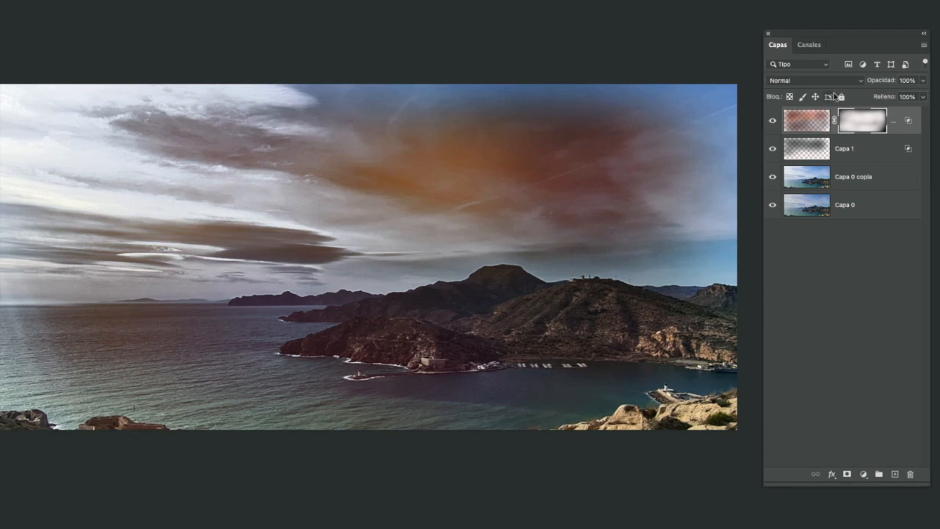
Add a Curves adjustment layer above Capa 2 and bend the RGB curve downward, with a shadow point at input 70, output 51.
left_click(805, 122)
left_click(864, 474)
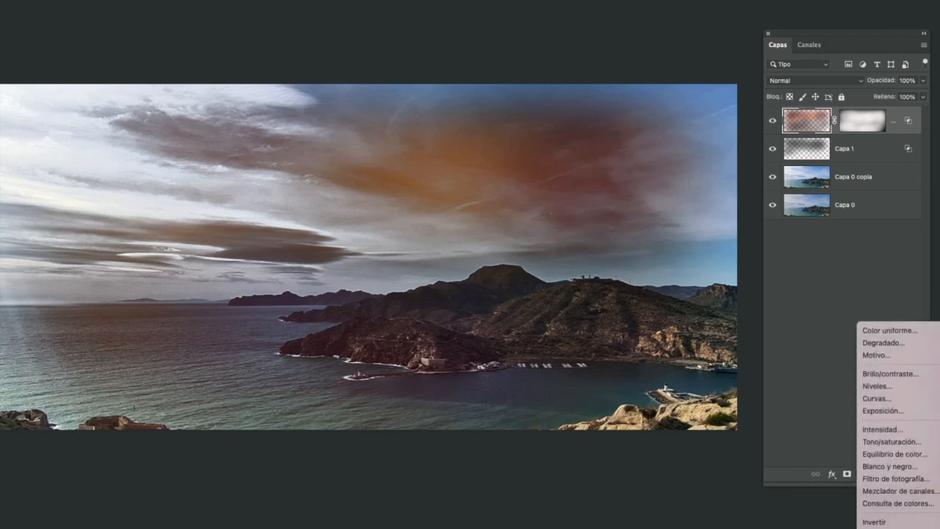
left_click(876, 399)
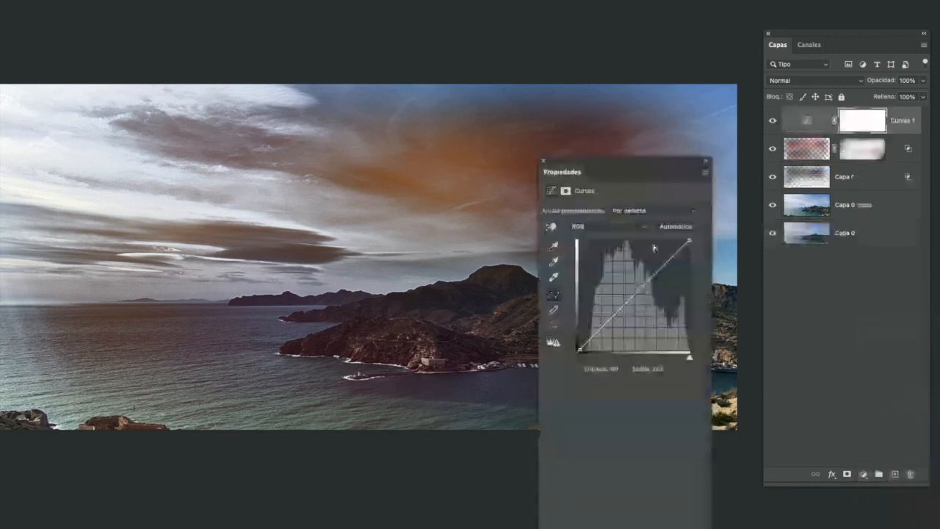
left_click_drag(636, 293, 661, 274)
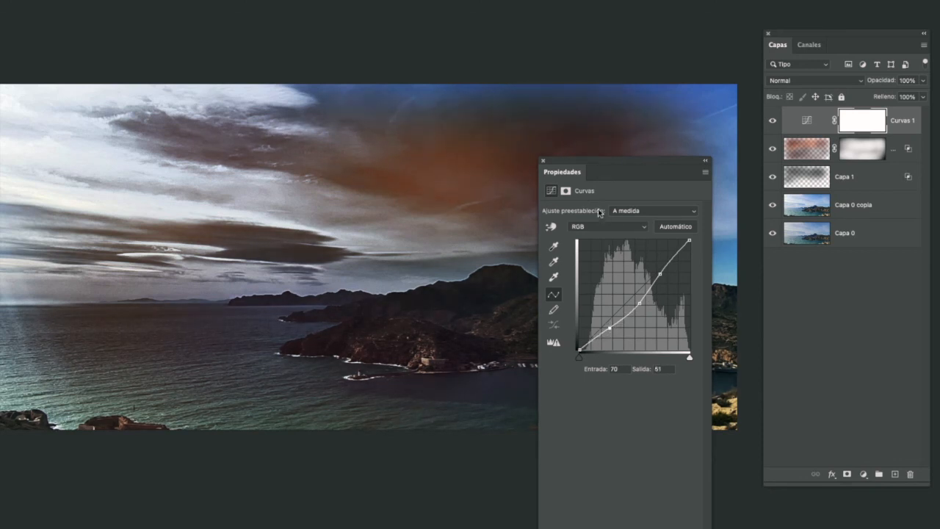
Invert the Curvas 1 mask to black and paint white over the sky and sea to restore the darkening there.
left_click(543, 161)
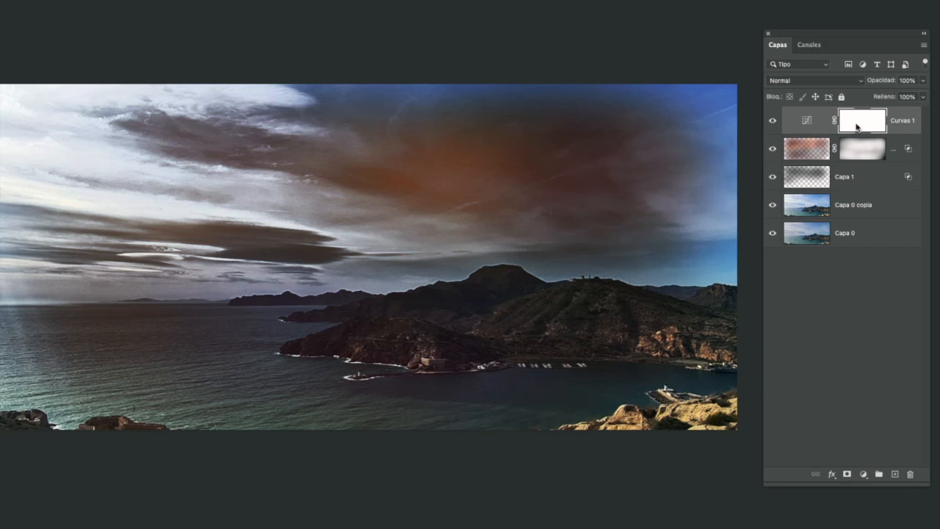
key("ctrl+i")
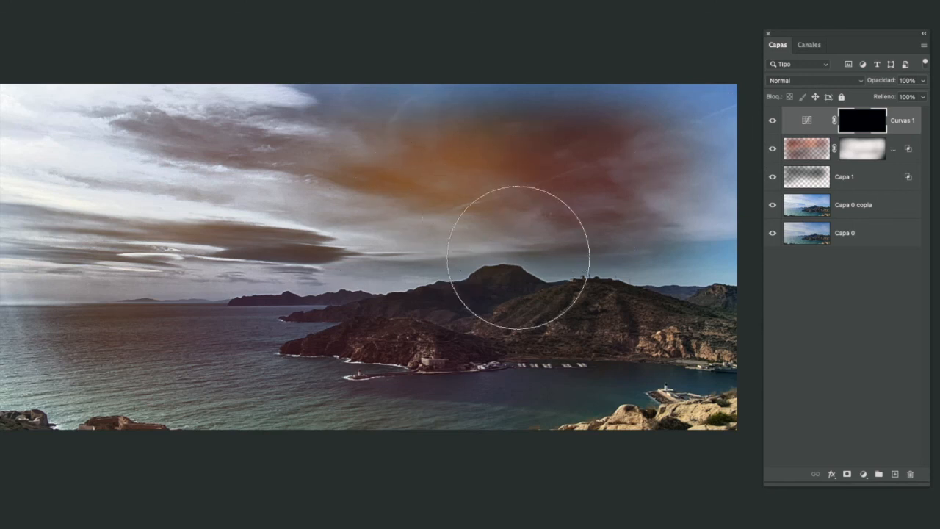
mouse_move(671, 168)
left_mouse_down()
mouse_move(638, 208)
mouse_move(643, 195)
mouse_move(586, 198)
mouse_move(433, 232)
mouse_move(529, 180)
mouse_move(291, 247)
mouse_move(406, 198)
mouse_move(282, 191)
mouse_move(73, 230)
mouse_move(93, 171)
mouse_move(115, 210)
left_mouse_up()
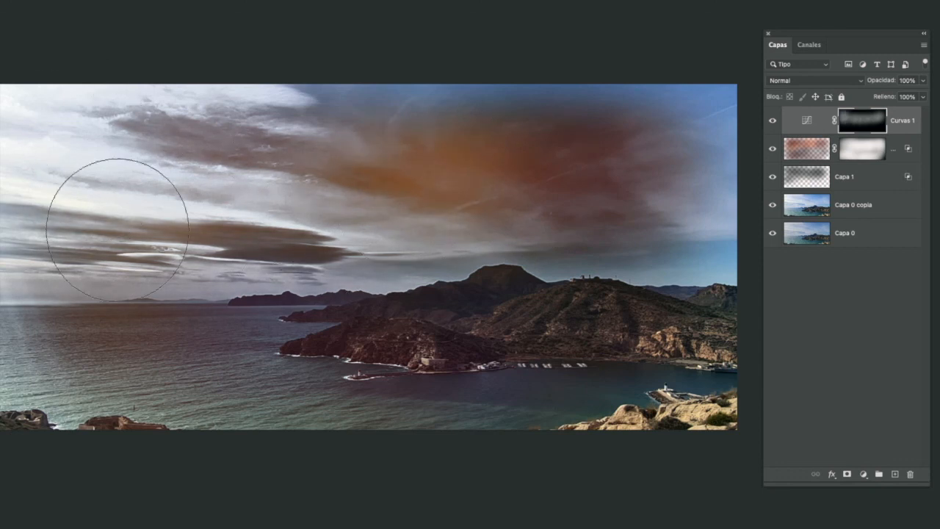
mouse_move(99, 367)
left_mouse_down()
mouse_move(192, 392)
mouse_move(213, 413)
mouse_move(433, 450)
left_mouse_up()
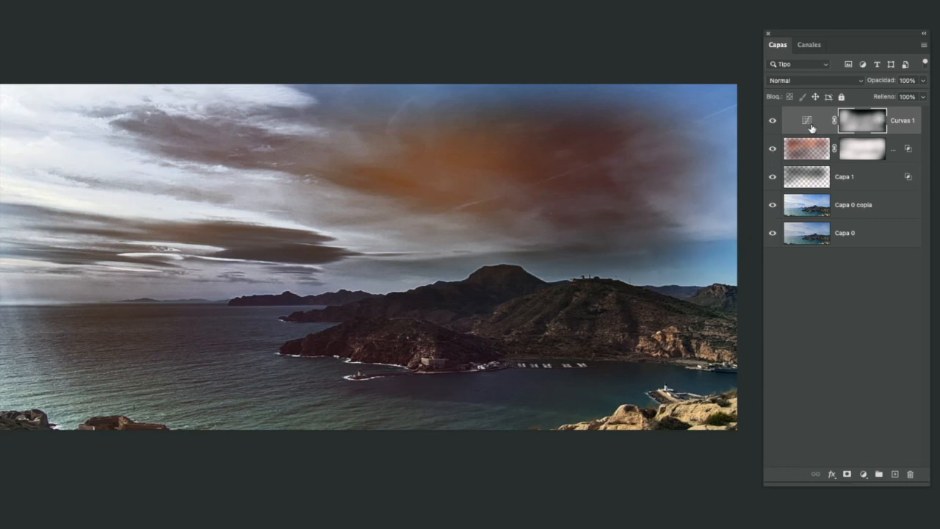
Compare the original Capa 0 photo alone with the finished image by toggling the visibility of all the other layers.
left_click(808, 127)
left_click(773, 234, "alt")
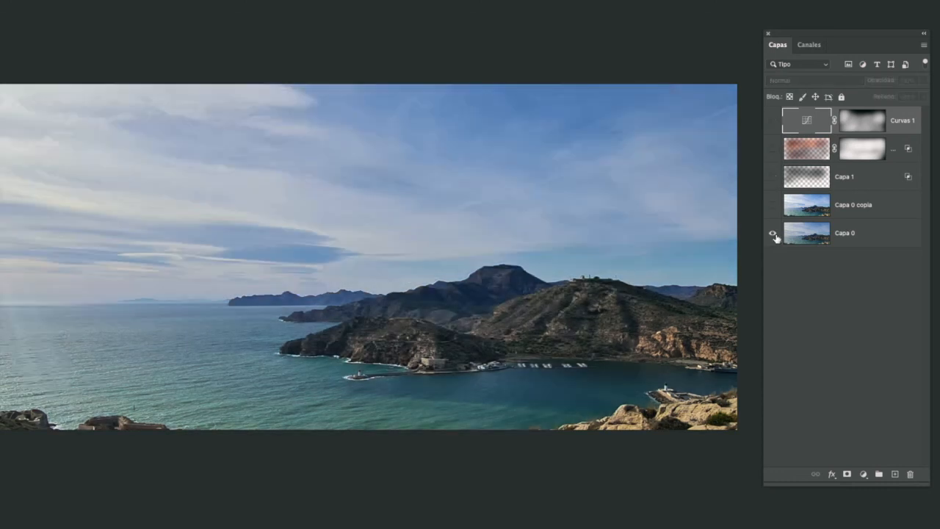
left_click(773, 233, "alt")
left_click(772, 234, "alt")
left_click(773, 233, "alt")
left_click(855, 131)
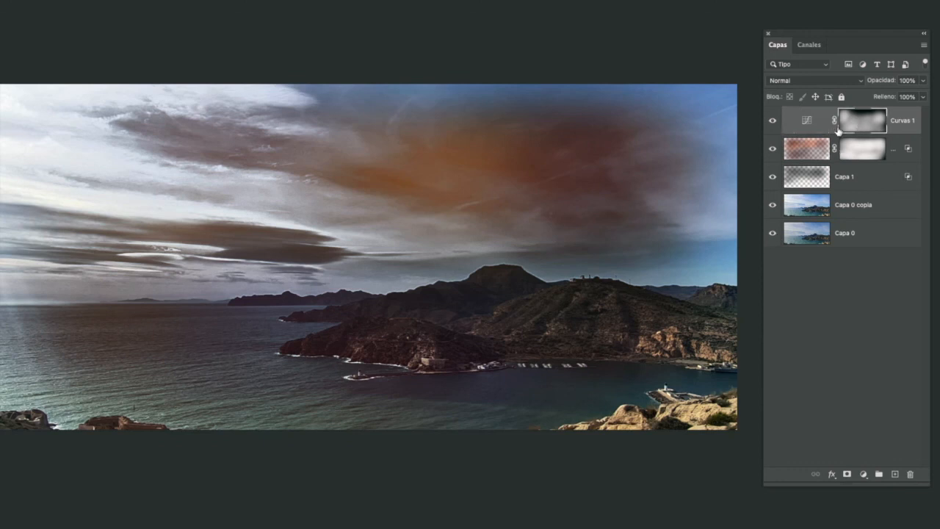
left_click(815, 128)
left_click(772, 234, "alt")
left_click(772, 233, "alt")
left_click_drag(537, 340, 564, 324)
left_click_drag(808, 36, 827, 39)
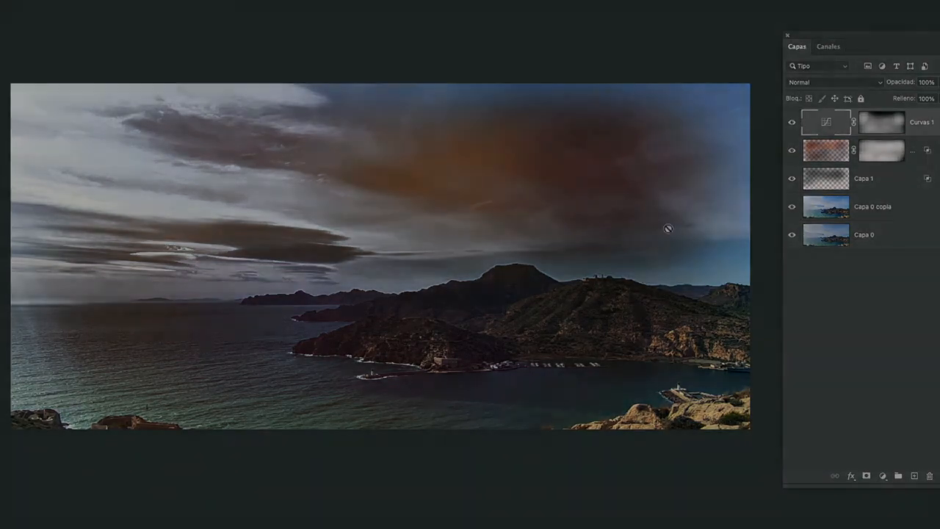